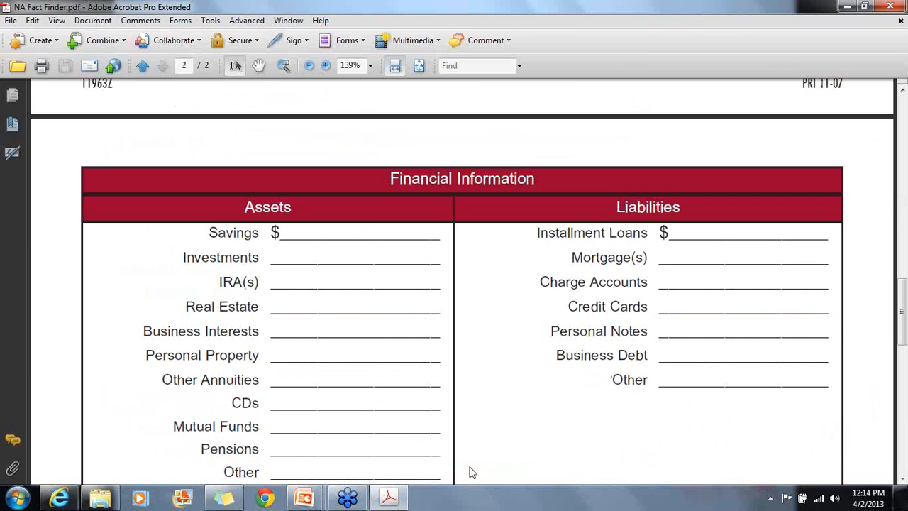
scroll(568, 326, "down", 2)
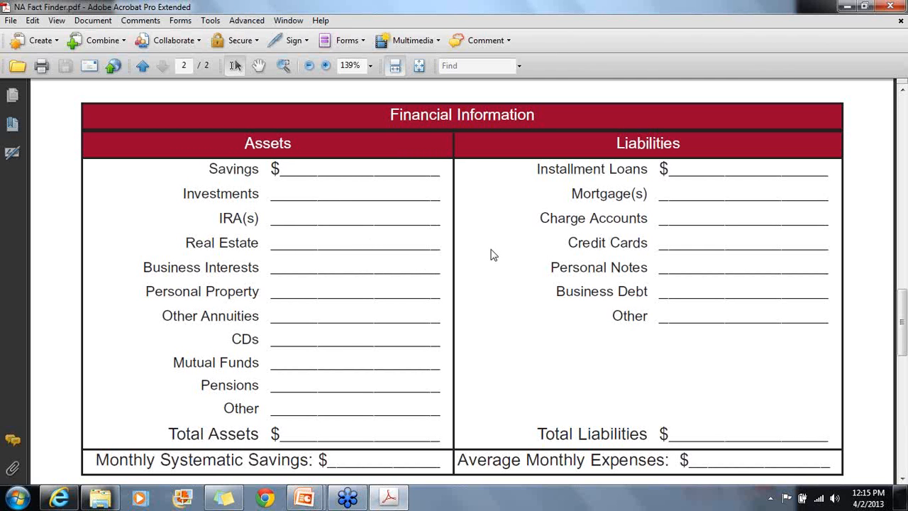
scroll(364, 239, "down", 2)
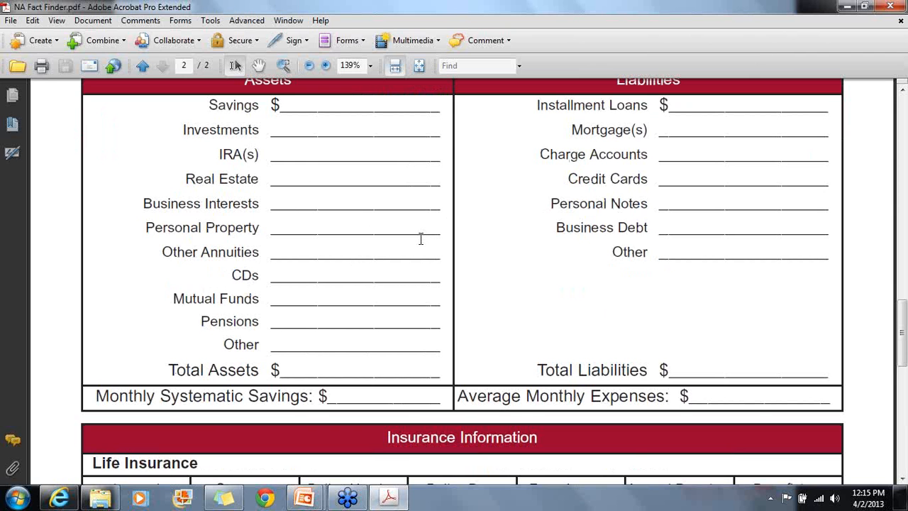
scroll(421, 239, "down", 2)
scroll(412, 214, "up", 4)
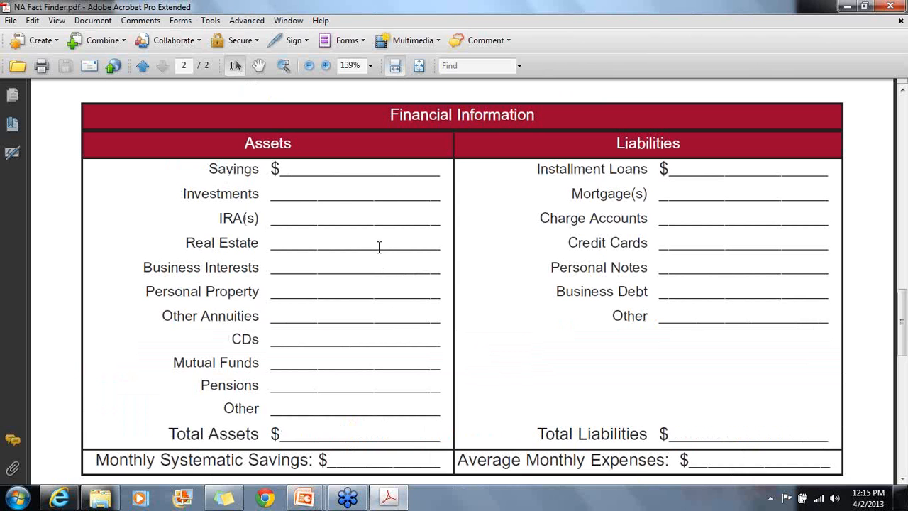
scroll(378, 247, "down", 2)
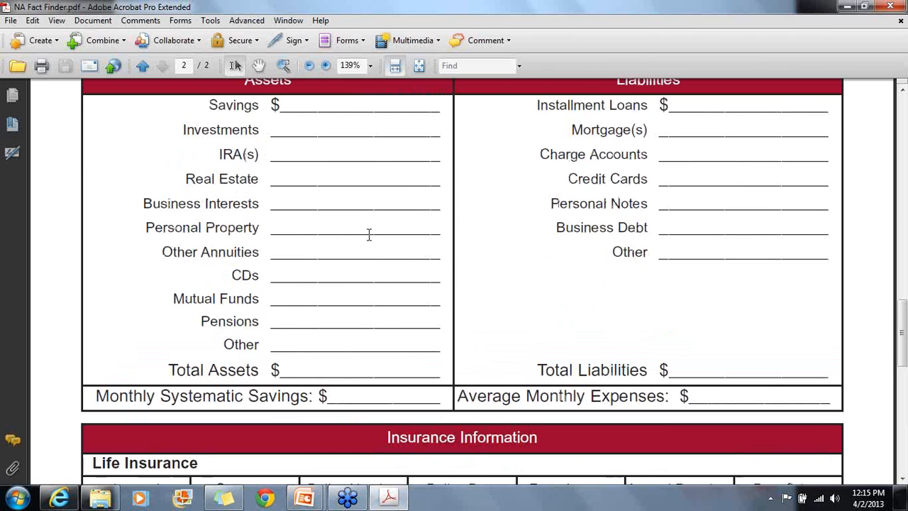
scroll(397, 261, "down", 8)
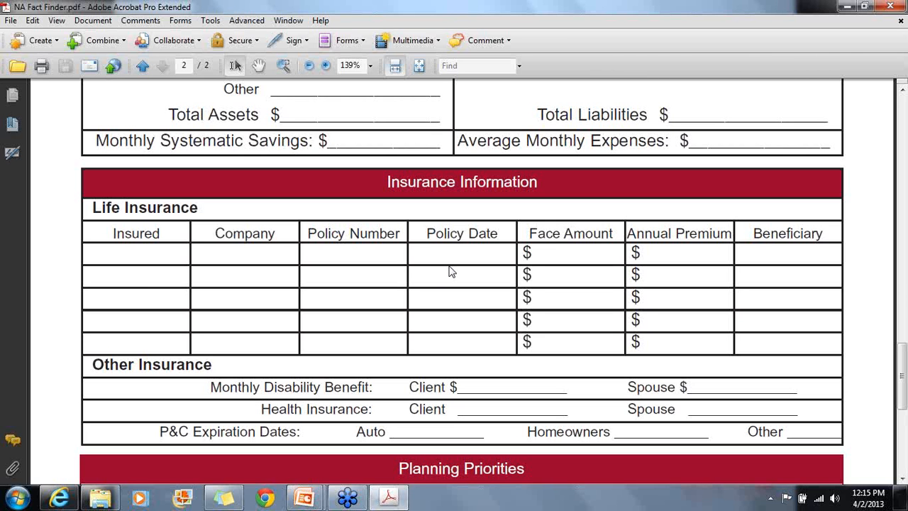
scroll(449, 271, "down", 2)
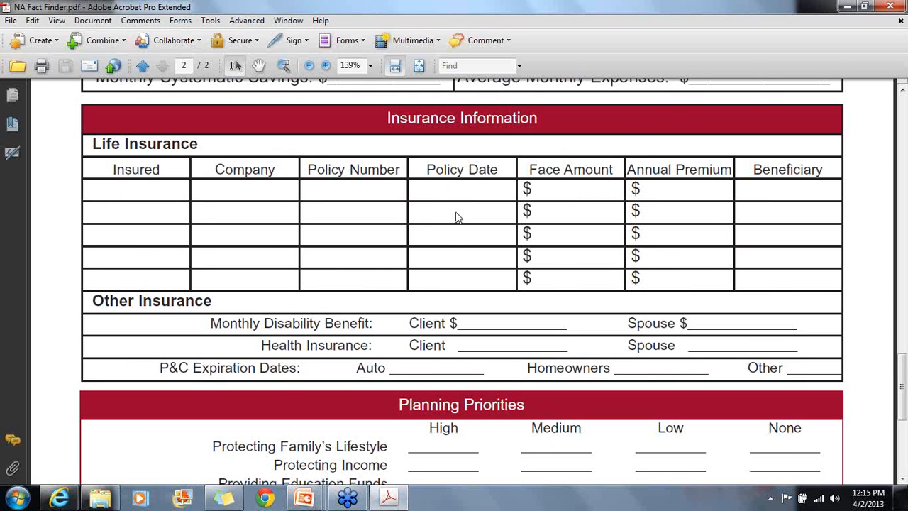
scroll(456, 212, "down", 1)
scroll(448, 202, "up", 1)
scroll(444, 203, "down", 4)
scroll(441, 201, "down", 1)
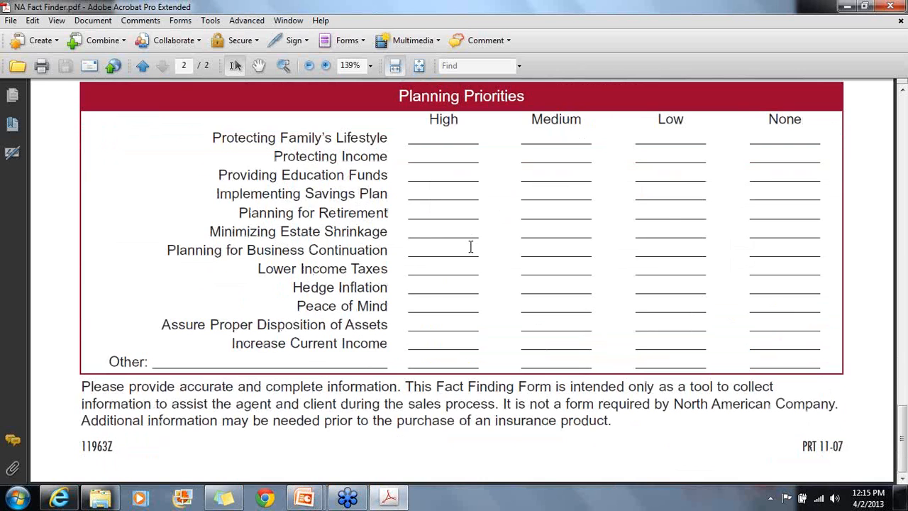
scroll(470, 246, "up", 1)
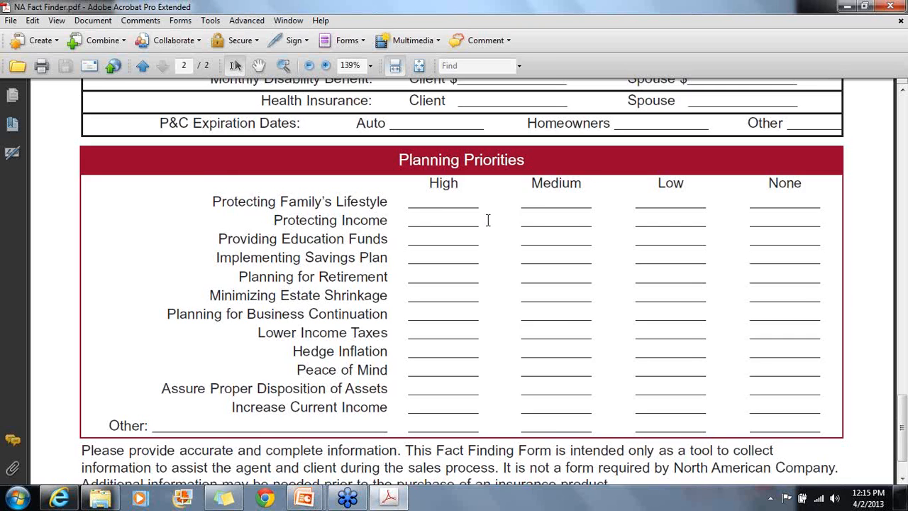
scroll(488, 220, "up", 15)
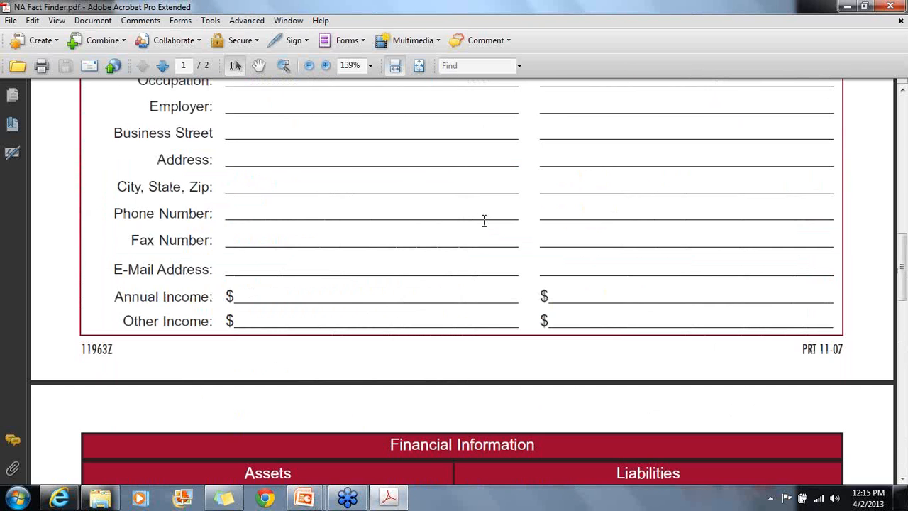
scroll(484, 220, "up", 3)
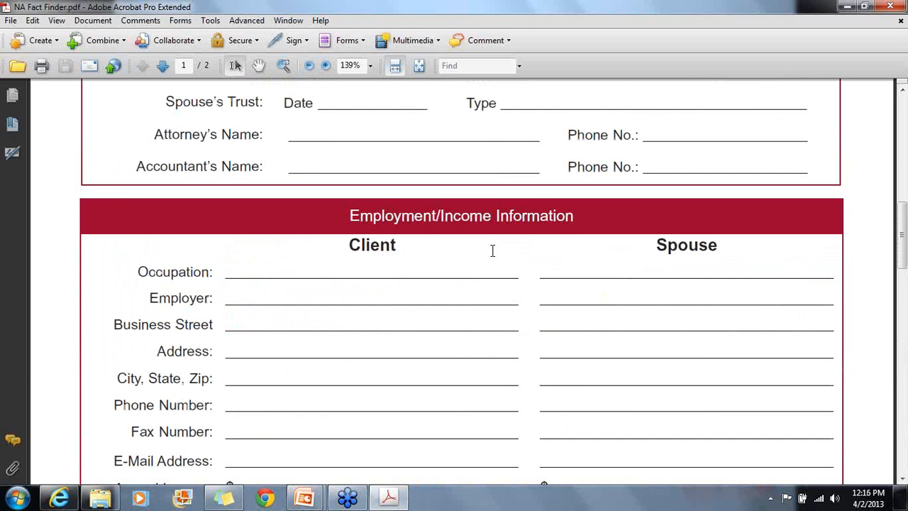
scroll(491, 250, "up", 8)
scroll(489, 250, "up", 2)
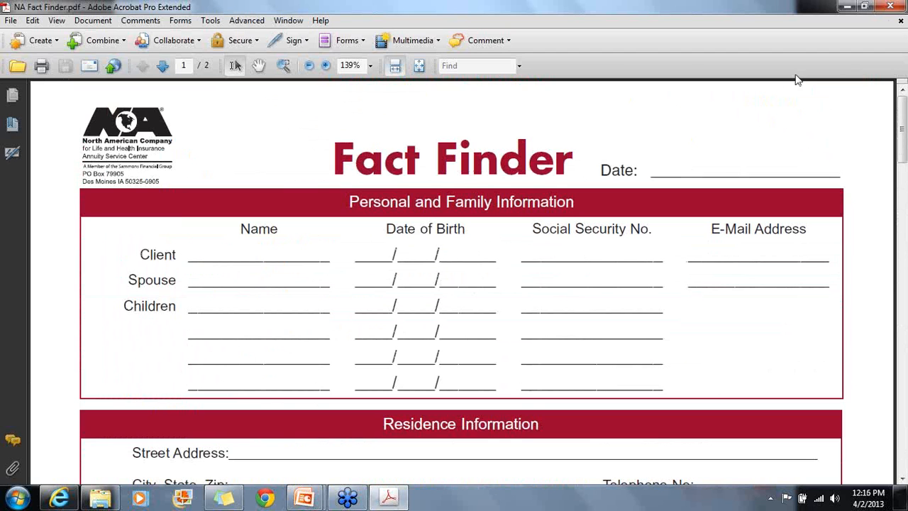
Close NA Fact Finder.pdf in Acrobat to get back to the Appointment Sales Tools slide
left_click(888, 6)
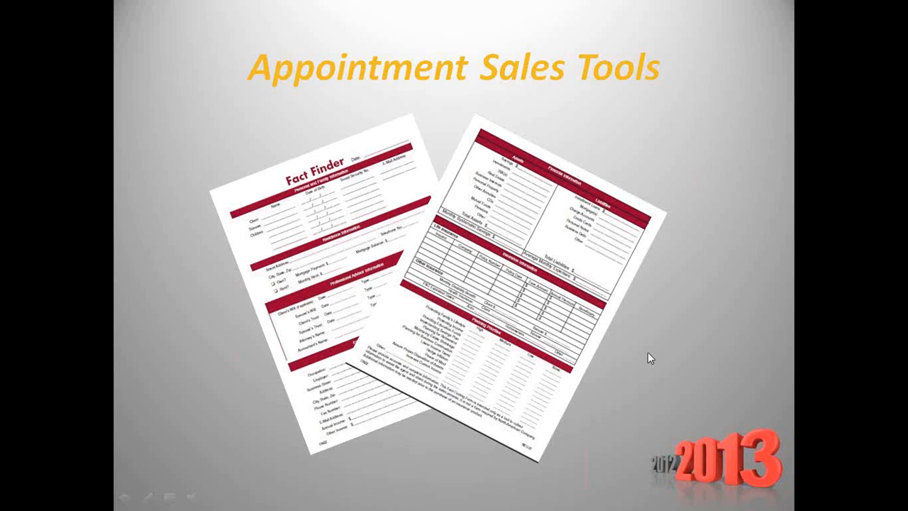
Advance the slide show to the QuickerQuoter client information screen slide
left_click(562, 454)
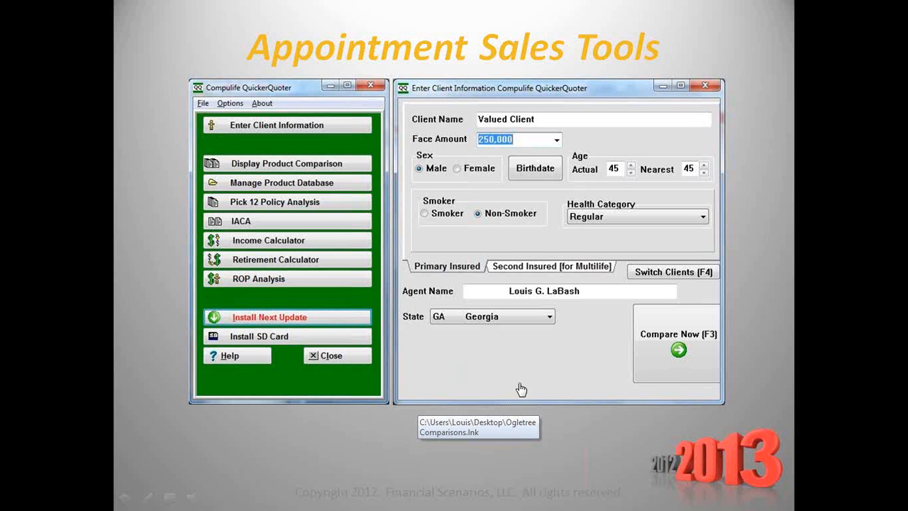
Launch QuickerQuoter from the slide link, allowing it, skipping updates and dismissing the tips
left_click(479, 355)
left_click(511, 323)
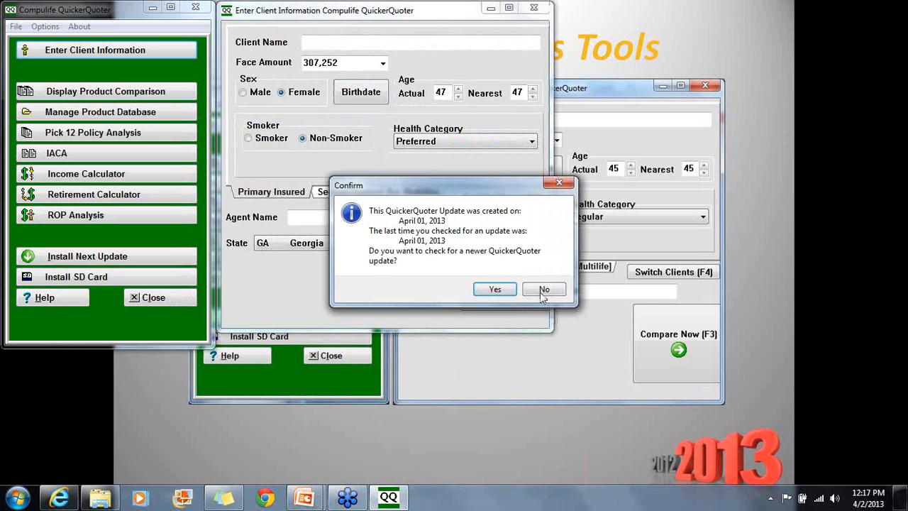
left_click(543, 289)
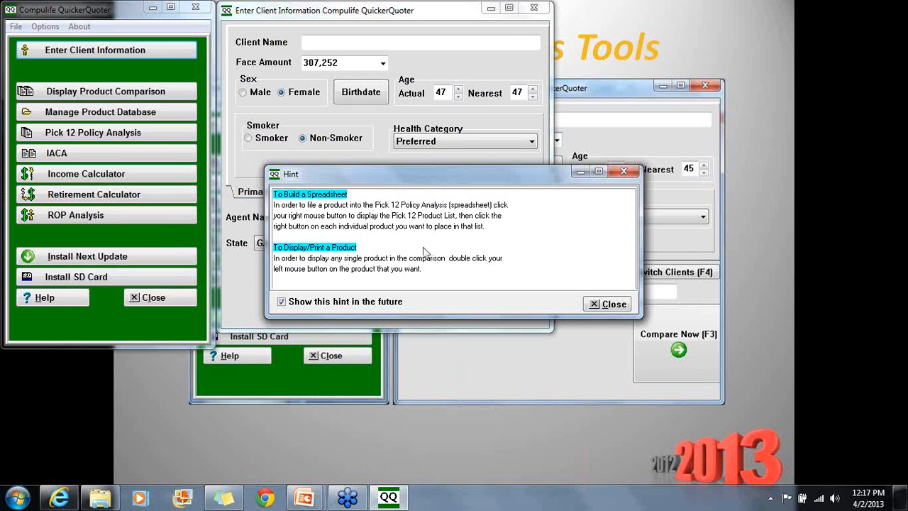
left_click(627, 173)
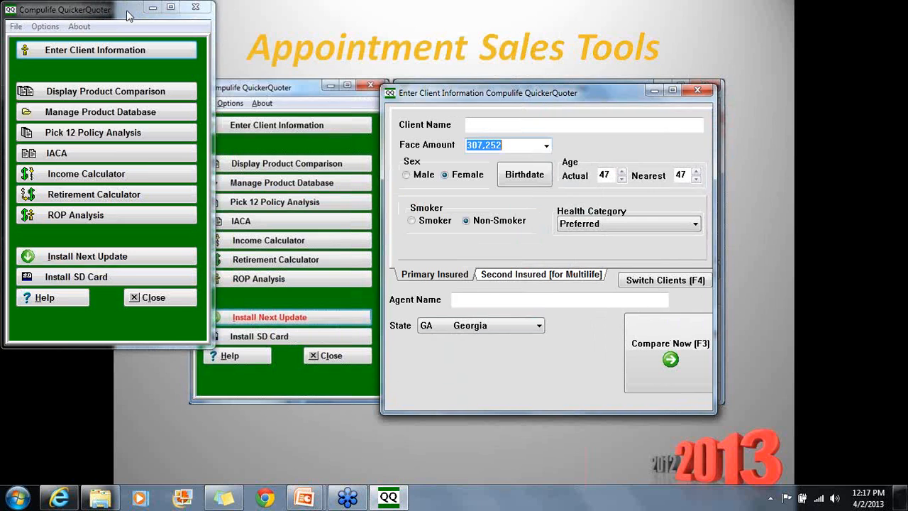
Enter the client's full name in the Client Name field
left_click_drag(128, 16, 297, 101)
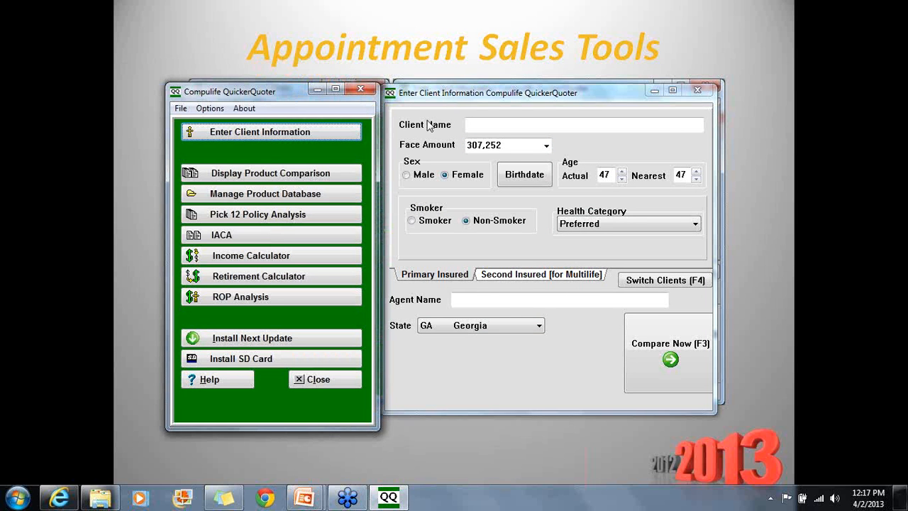
left_click(490, 124)
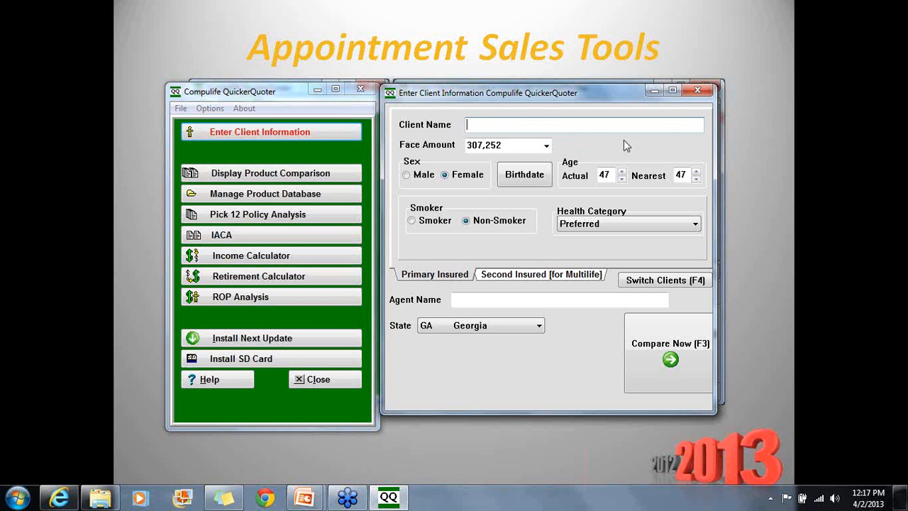
In the Income Calculator, set gross annual income to 75000 and income years to 20
left_click(300, 261)
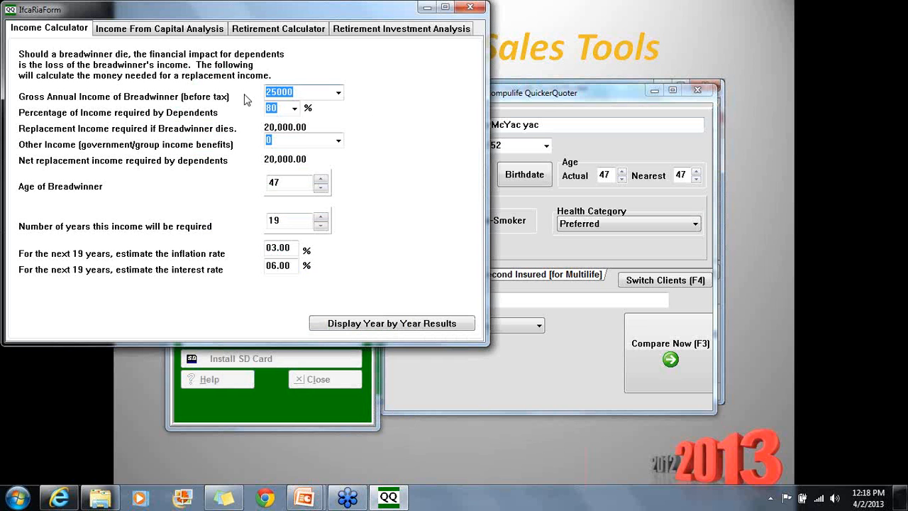
left_click(301, 92)
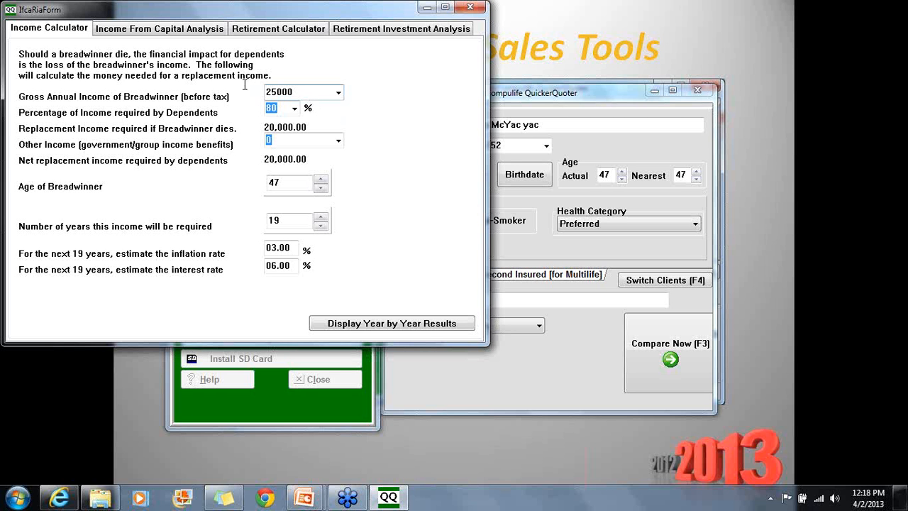
key("Tab")
type("75000")
left_click(290, 112)
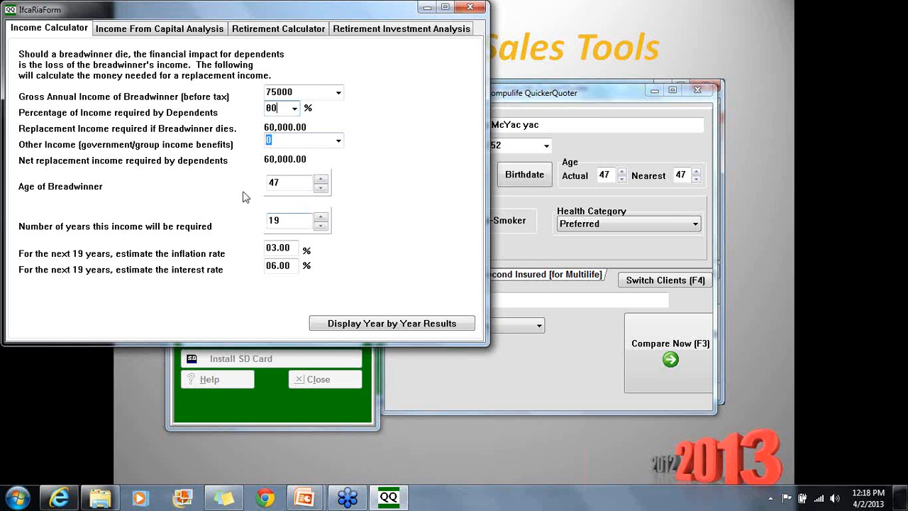
left_click(322, 219)
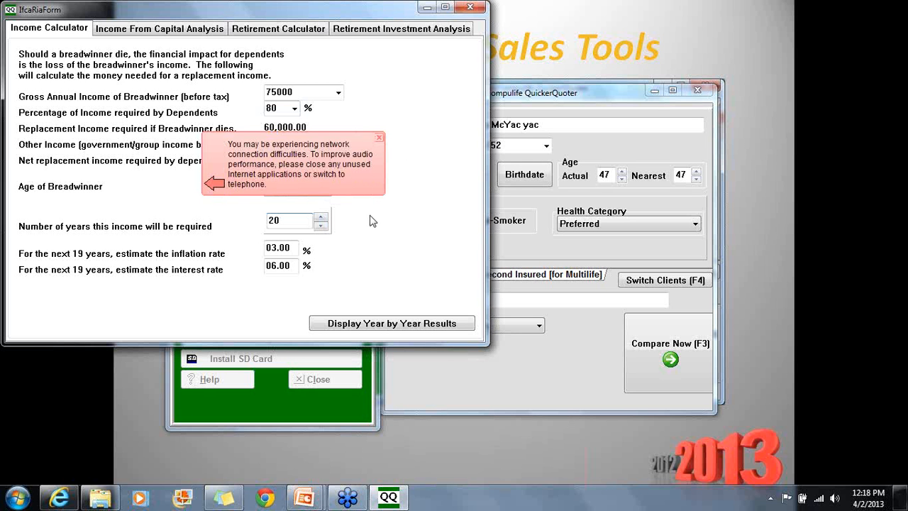
left_click(366, 162)
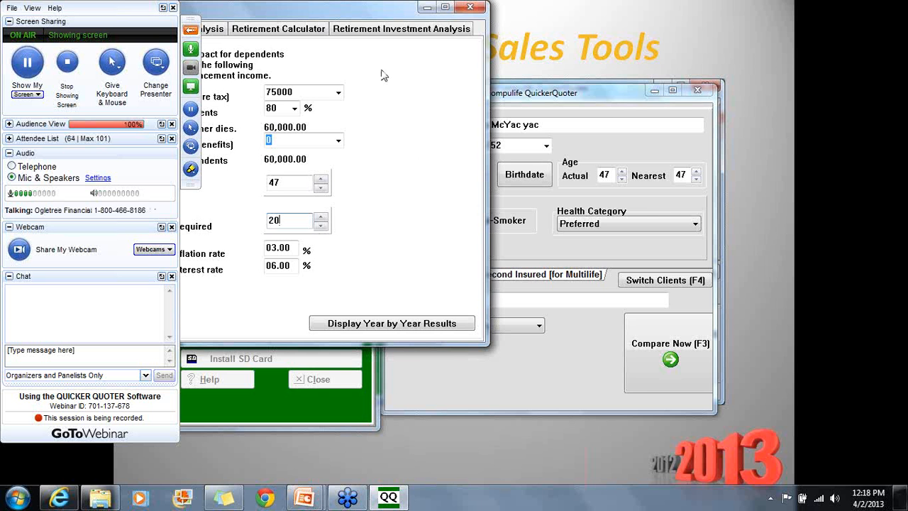
left_click_drag(331, 12, 540, 48)
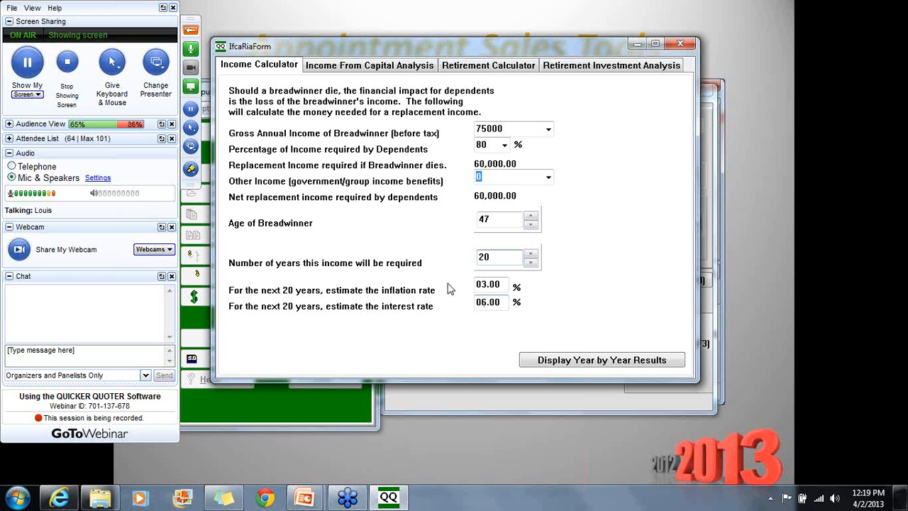
Set the interest rate to 4% and display the year-by-year Income Replacement report
key("Tab")
key("Tab")
type(".04")
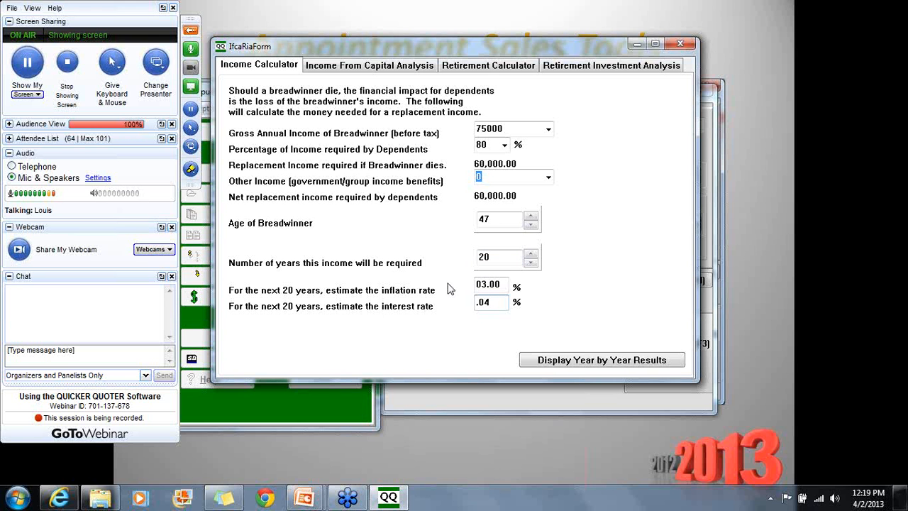
key("Tab")
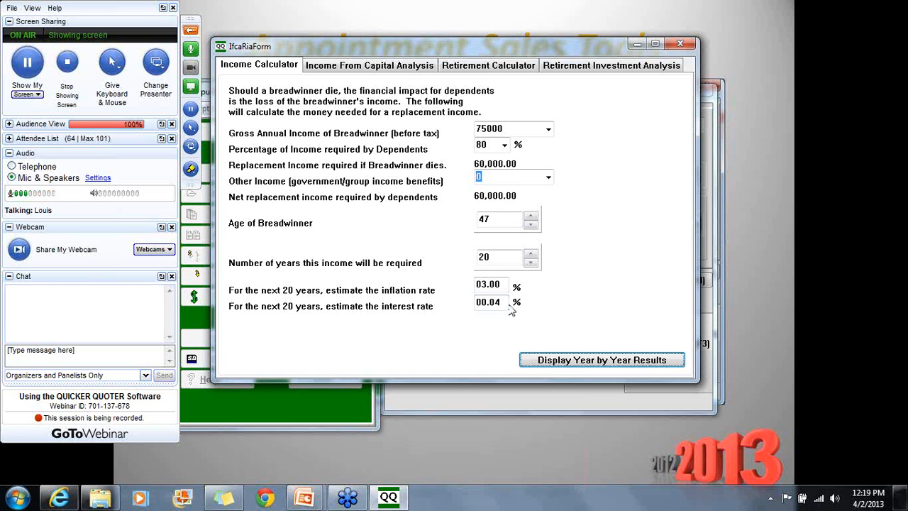
left_click_drag(508, 307, 411, 289)
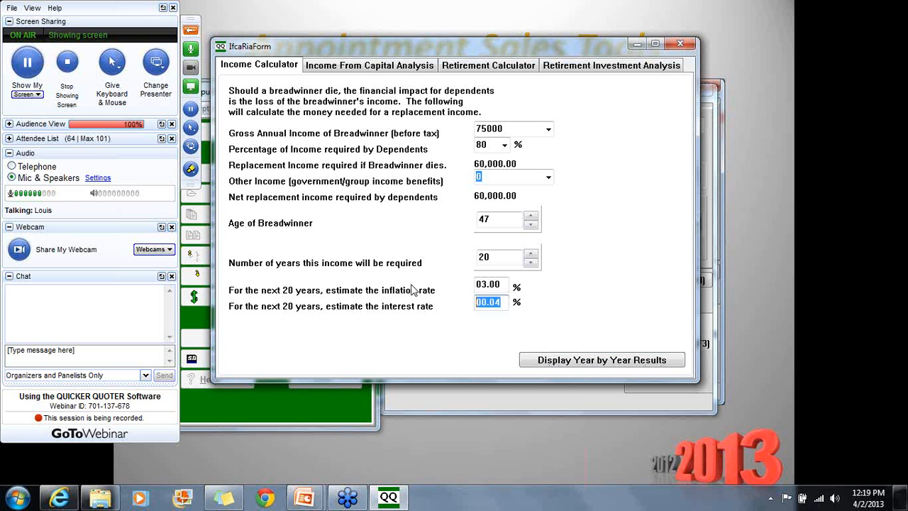
type("04.00")
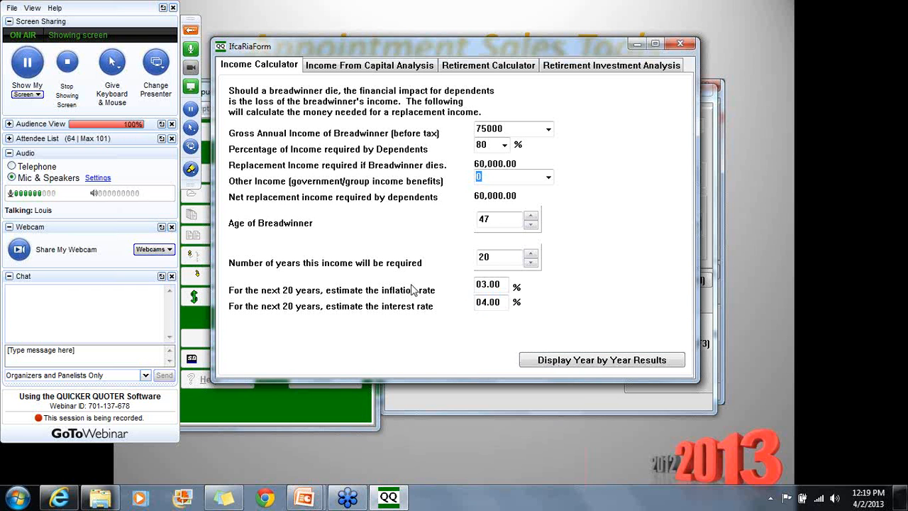
left_click(607, 364)
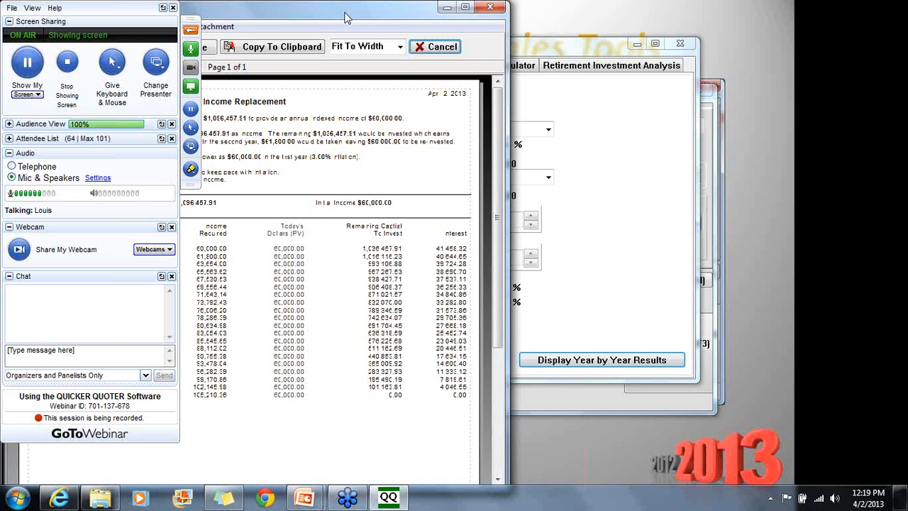
Maximize the Income Replacement report preview and set its zoom to 100%
left_click_drag(345, 17, 540, 66)
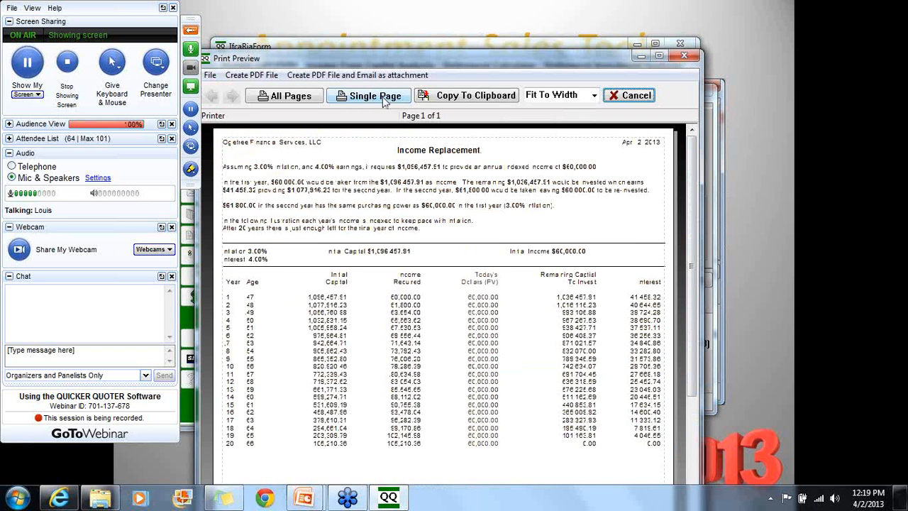
key("super+Up")
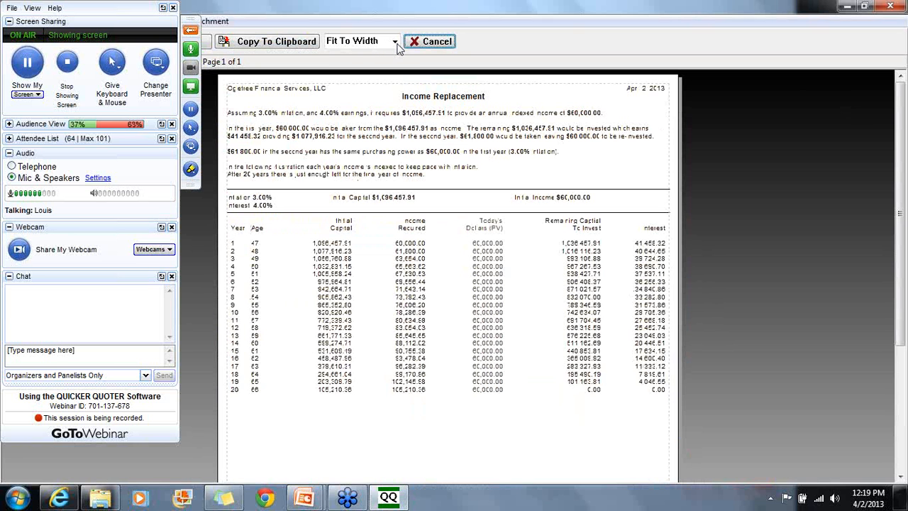
left_click(373, 41)
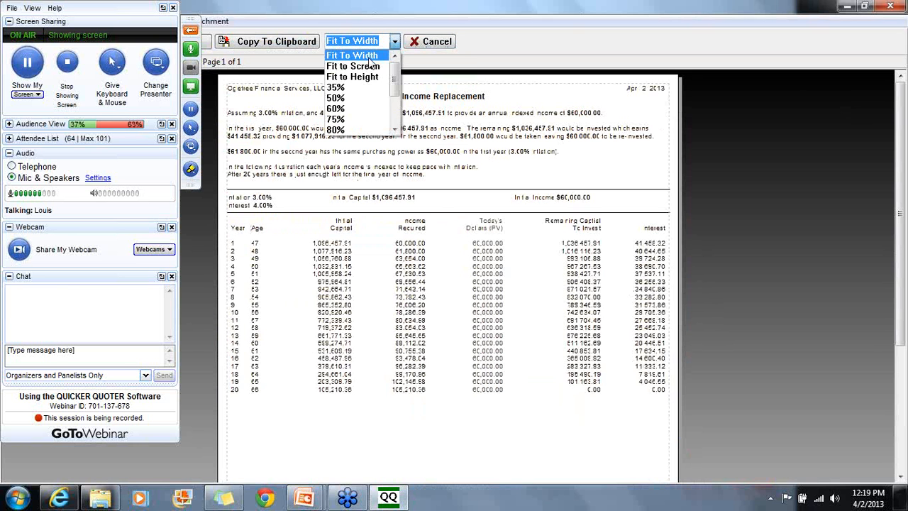
left_click(371, 66)
left_click(358, 39)
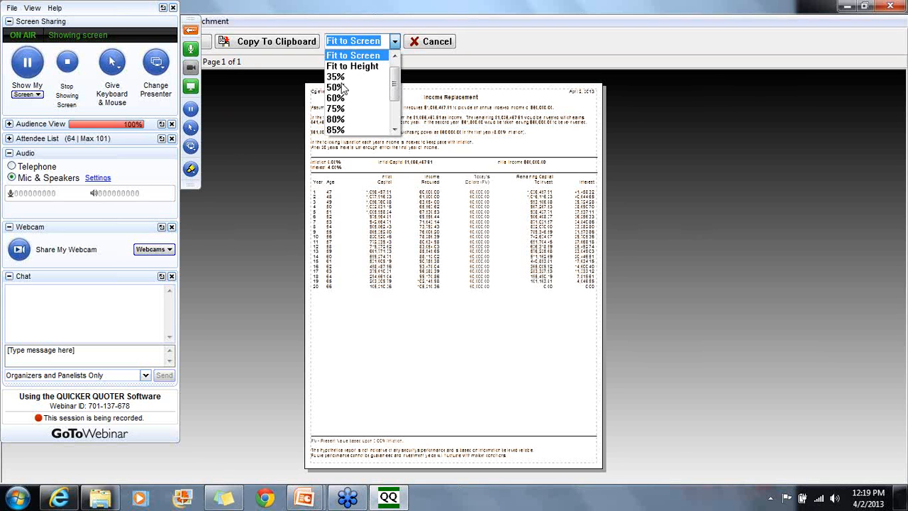
left_click_drag(394, 84, 397, 119)
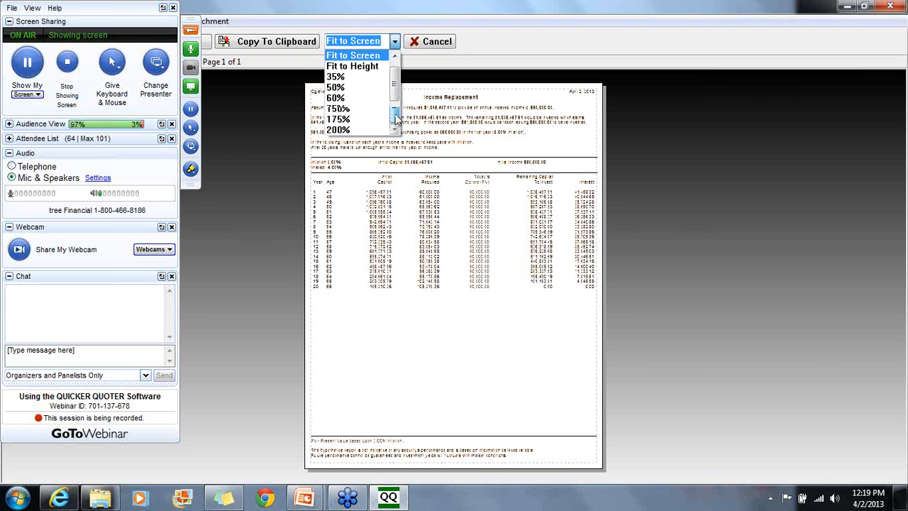
left_click(339, 120)
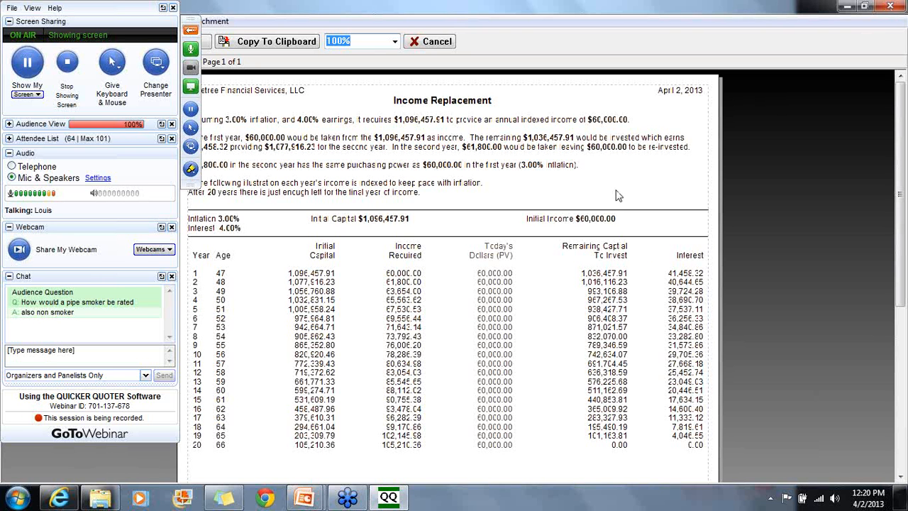
Close the report and calculator, set Face Amount to 1,100,000, and enter the agent's name and phone
left_click(891, 8)
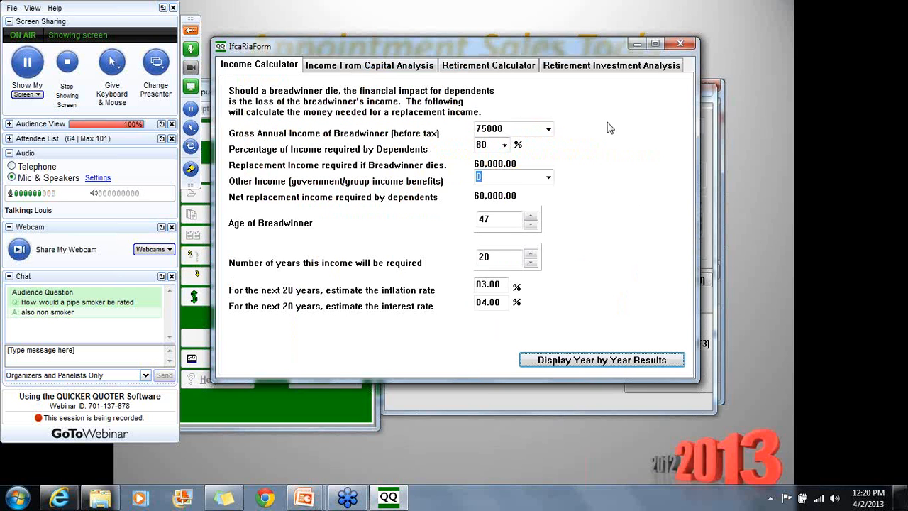
key("Escape")
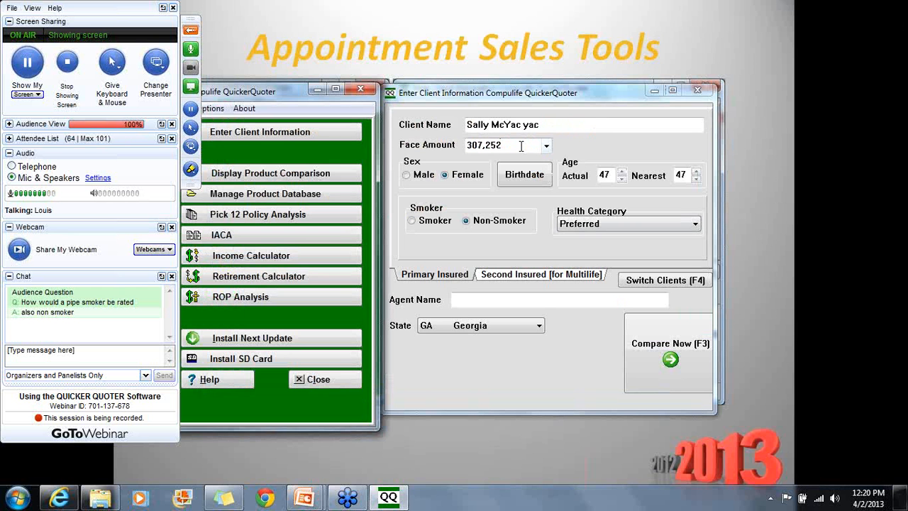
left_click_drag(521, 145, 449, 146)
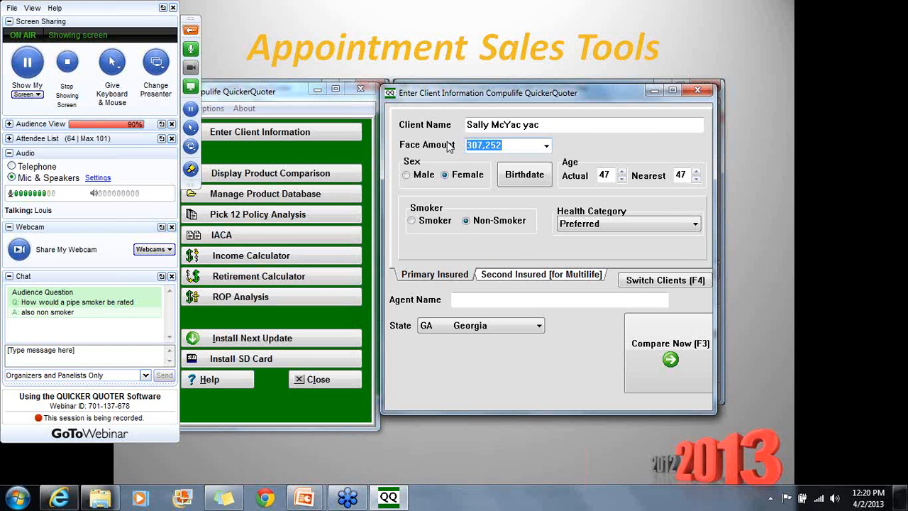
type("110002")
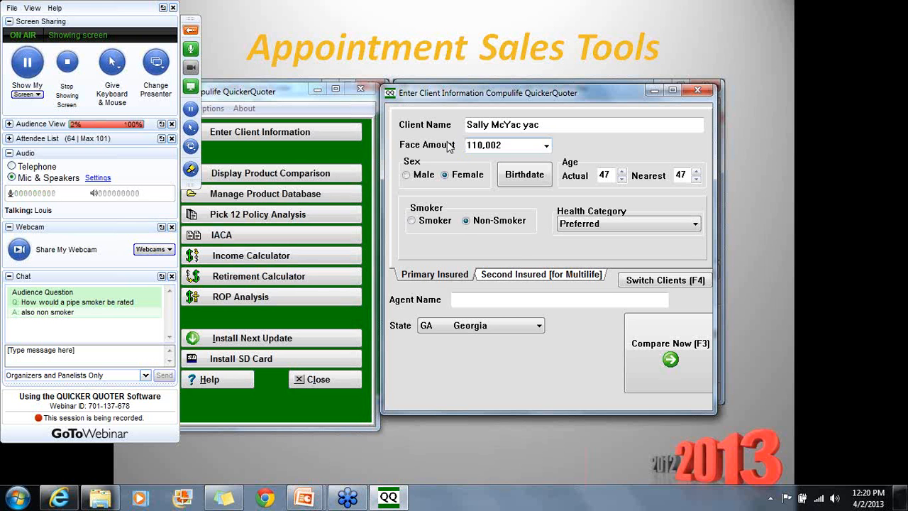
type("0")
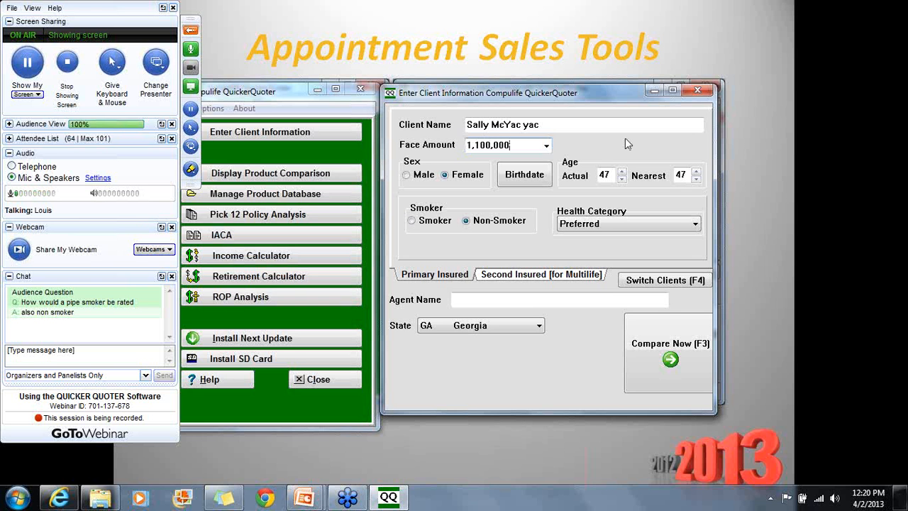
left_click(524, 306)
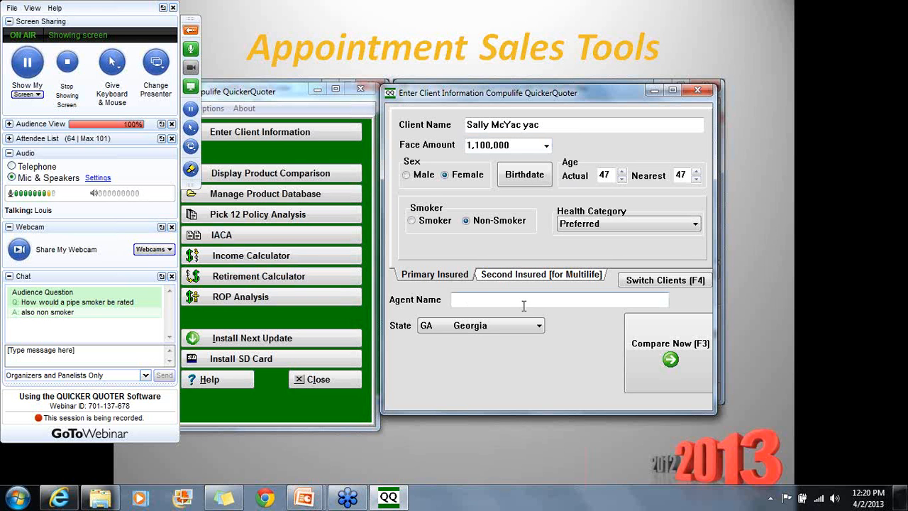
type("Louis")
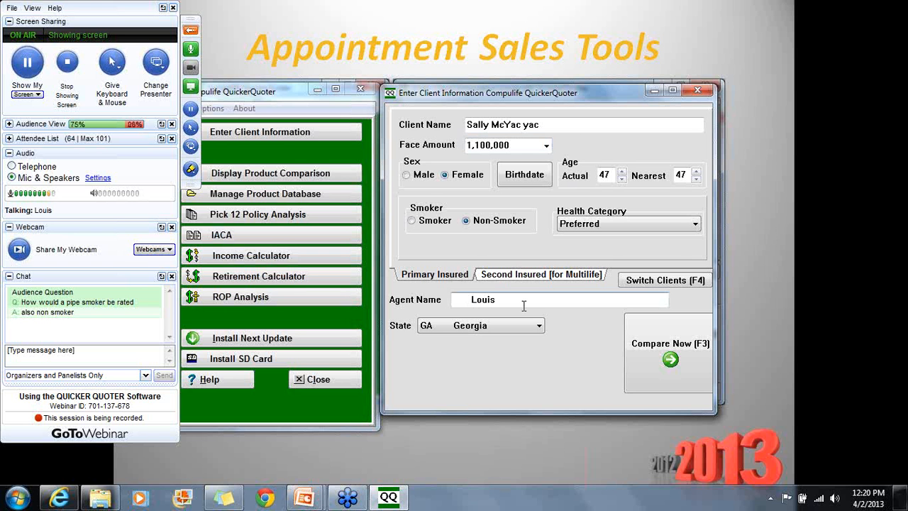
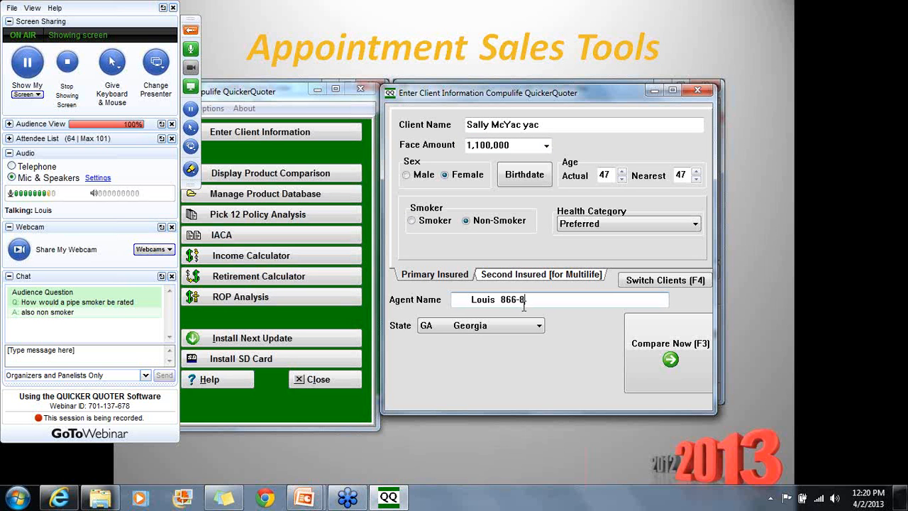
Run Compare Now for the 1,100,000 face amount, review the 17 products, then close the results
left_click(669, 352)
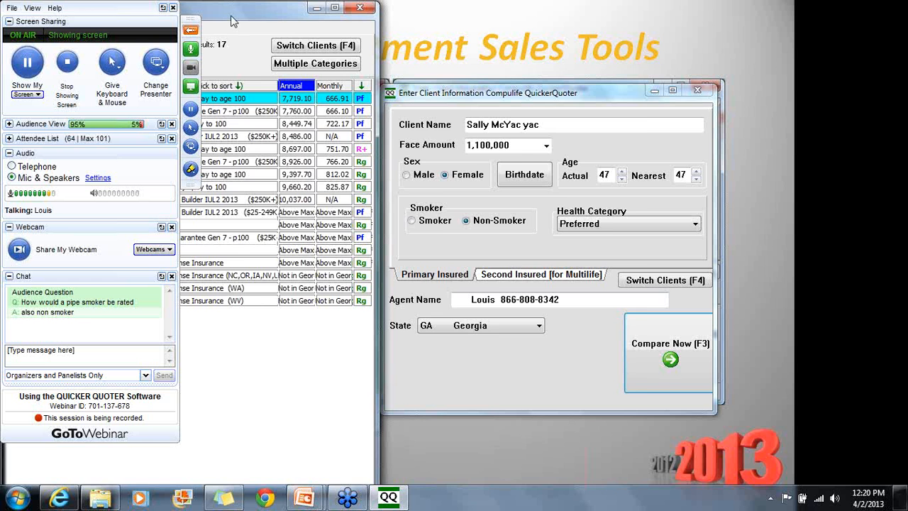
left_click_drag(230, 21, 489, 62)
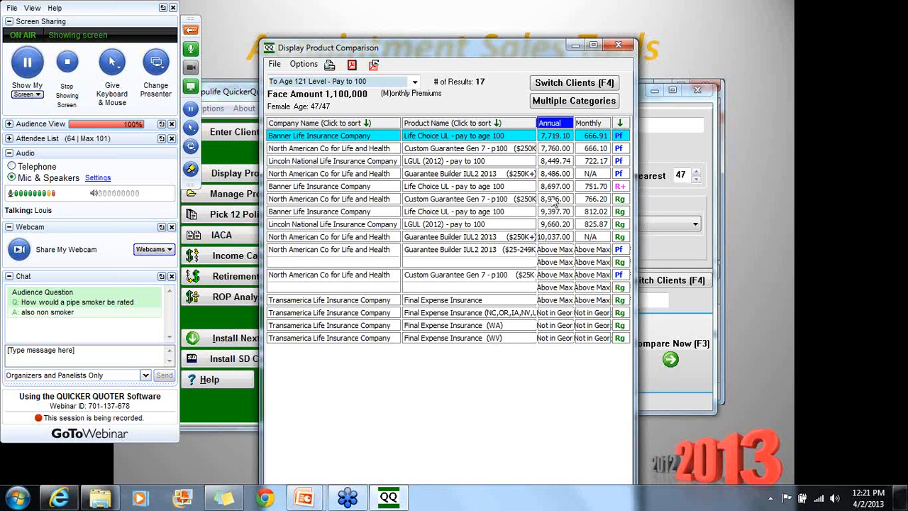
left_click(619, 46)
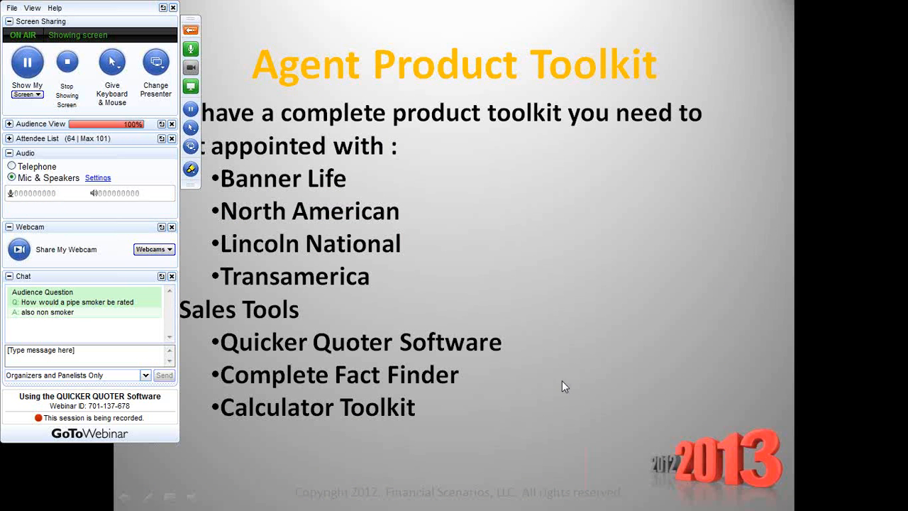
Run Pick 12 Policy Analysis without refiling, accepting the above-maximum Transamerica quote
key("alt+Tab")
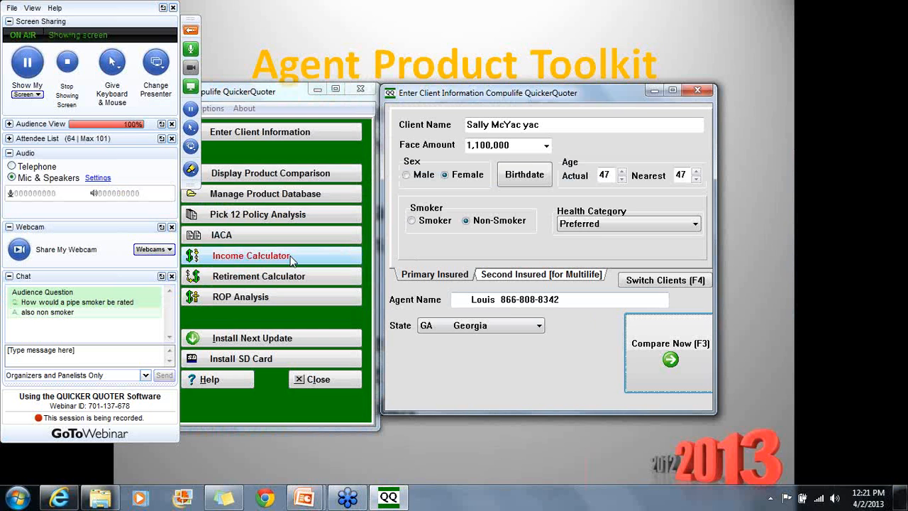
left_click(290, 259)
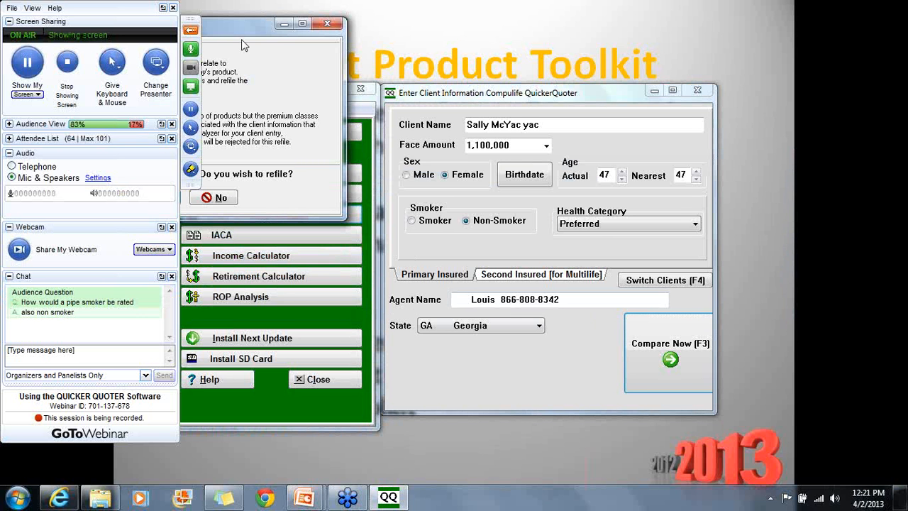
key("Return")
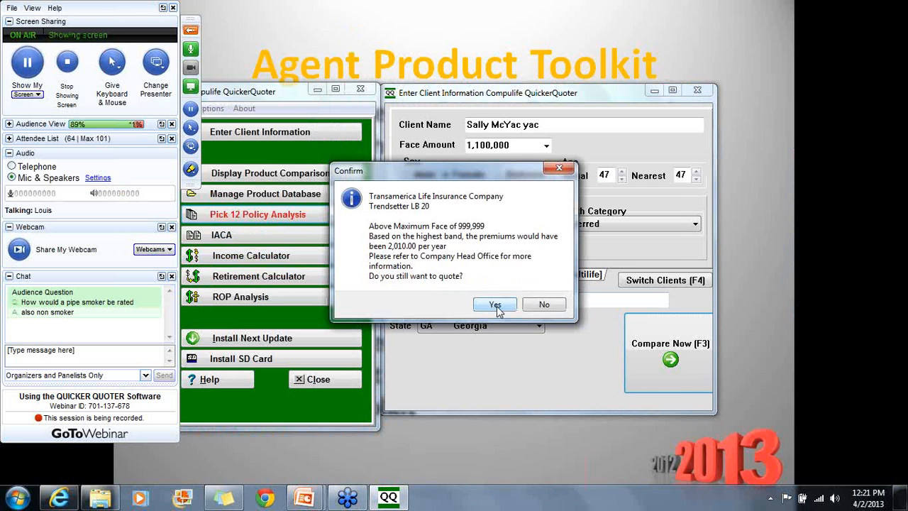
left_click(497, 306)
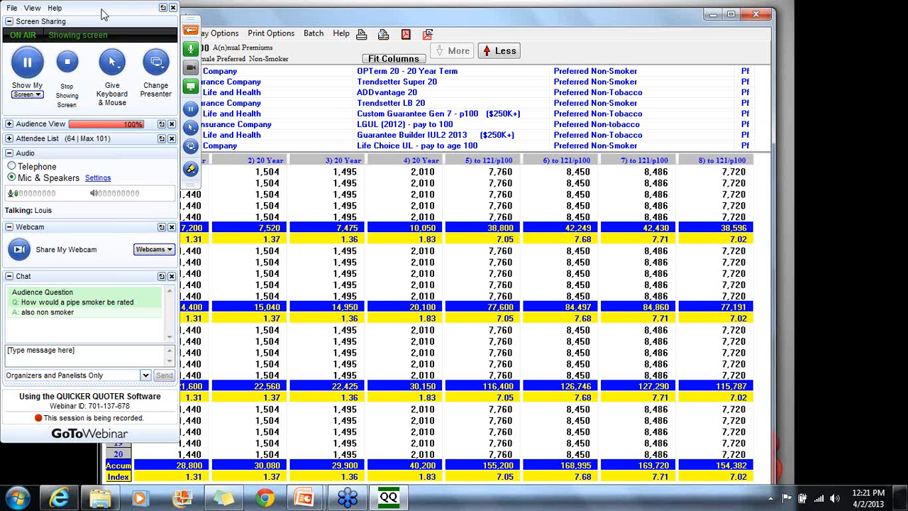
left_click_drag(103, 14, 757, 18)
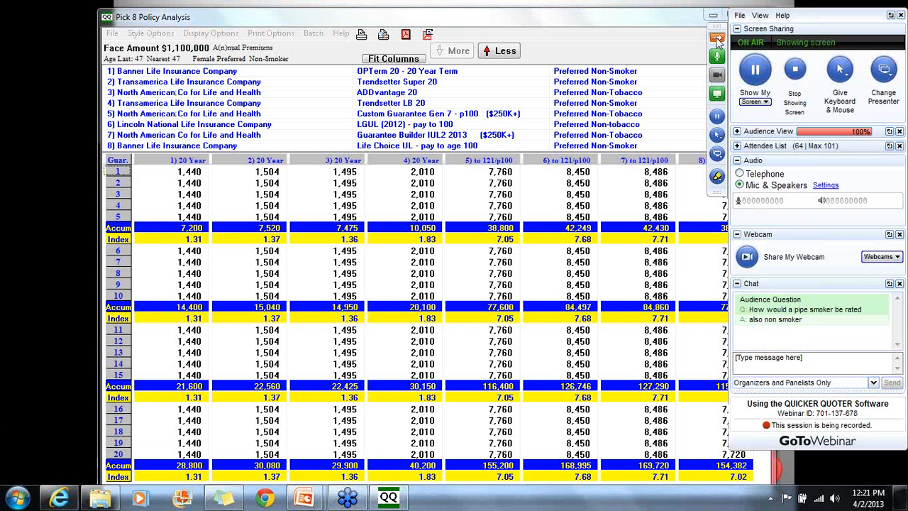
left_click(717, 39)
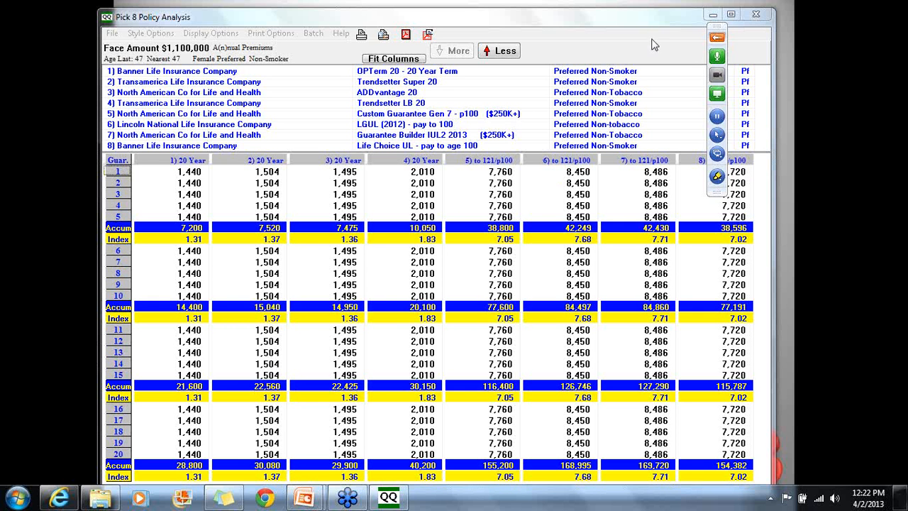
left_click(755, 16)
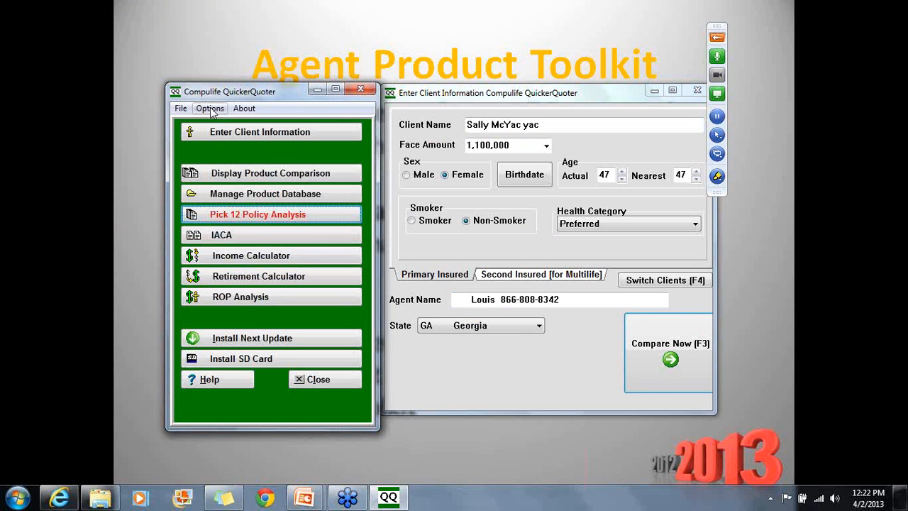
left_click(389, 497)
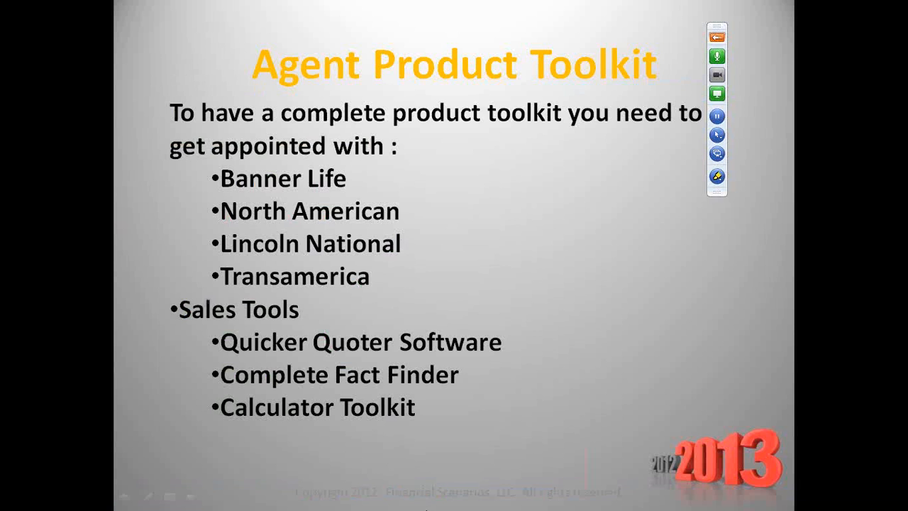
left_click(388, 497)
left_click(263, 132)
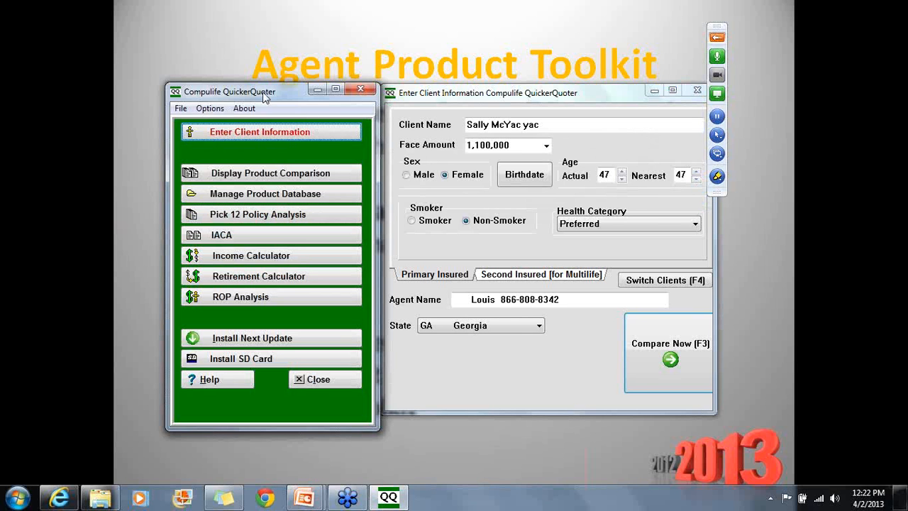
left_click(210, 108)
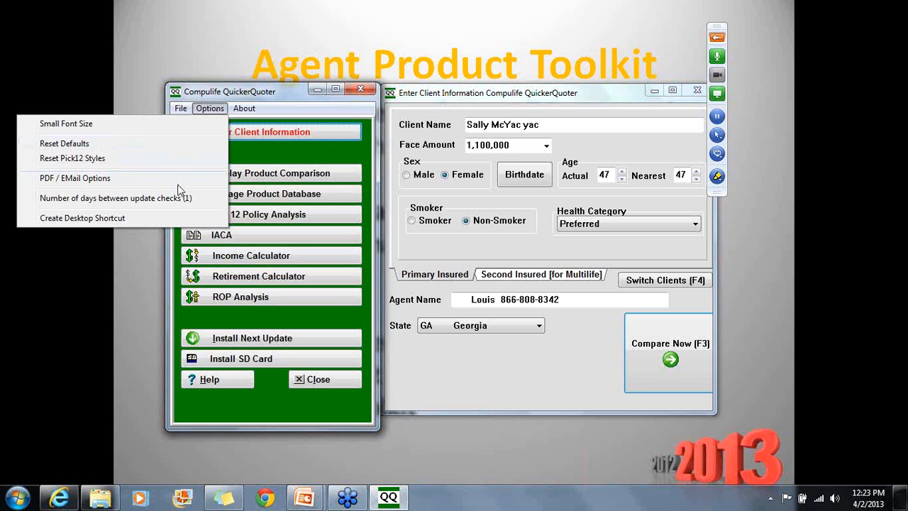
left_click(315, 210)
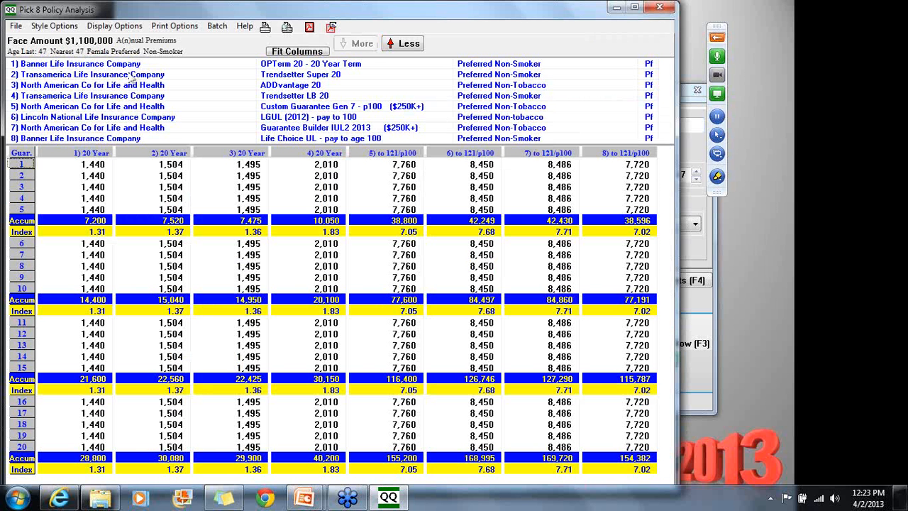
left_click(107, 27)
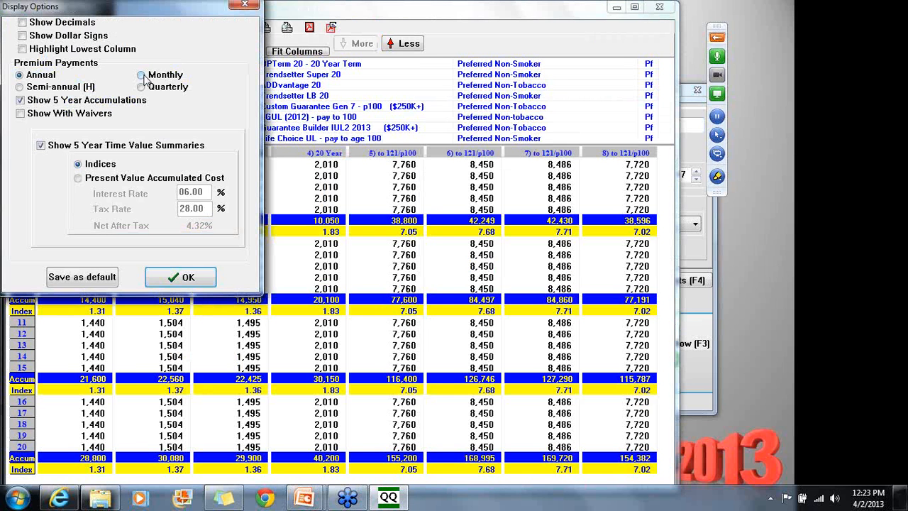
left_click(142, 75)
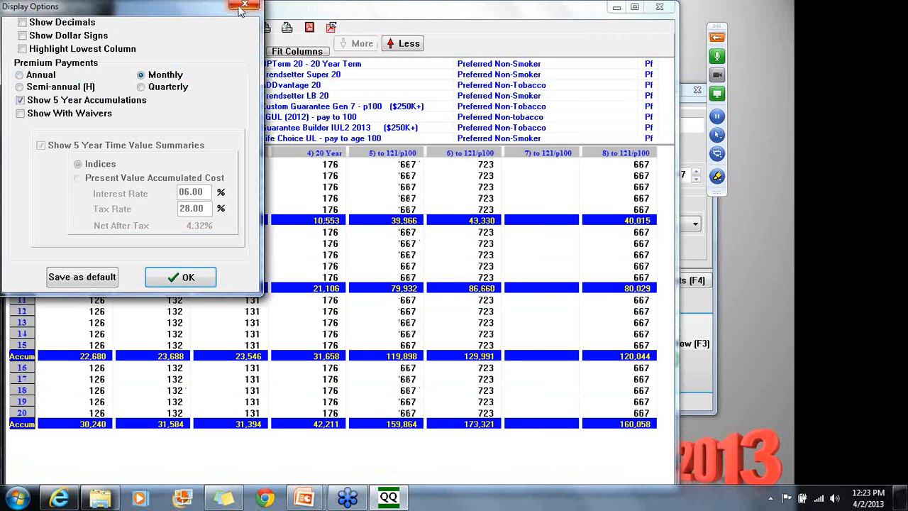
left_click(242, 6)
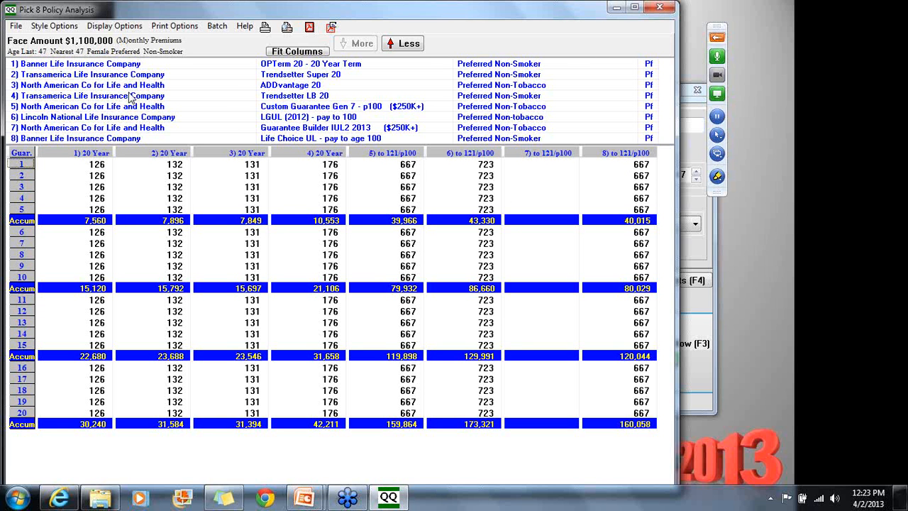
left_click(114, 26)
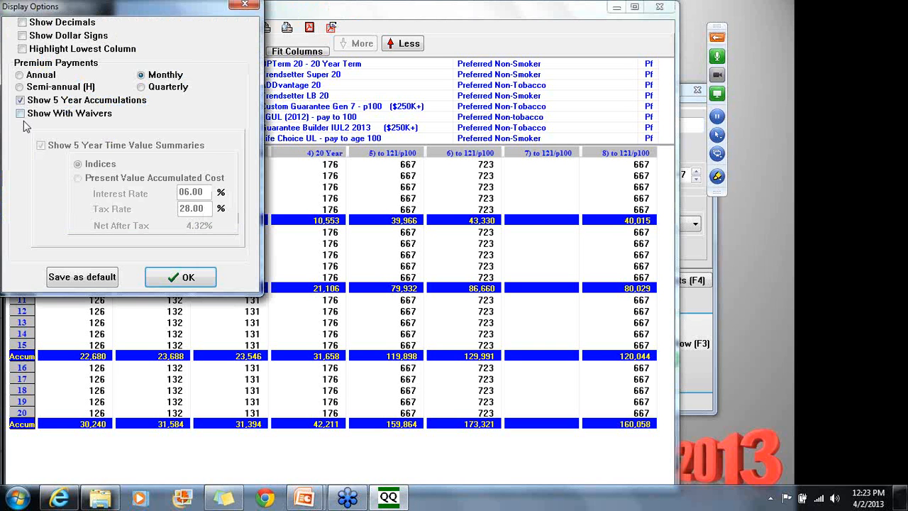
left_click(20, 114)
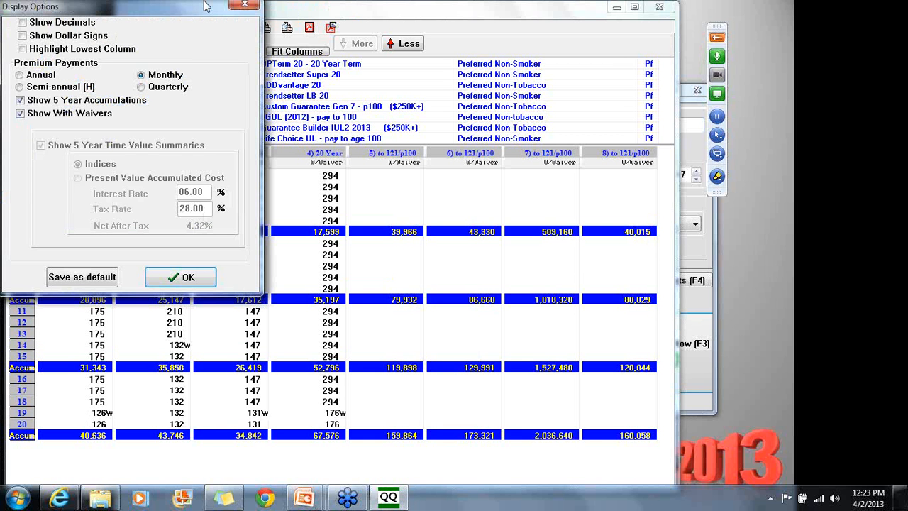
left_click_drag(206, 6, 300, 17)
left_click(121, 129)
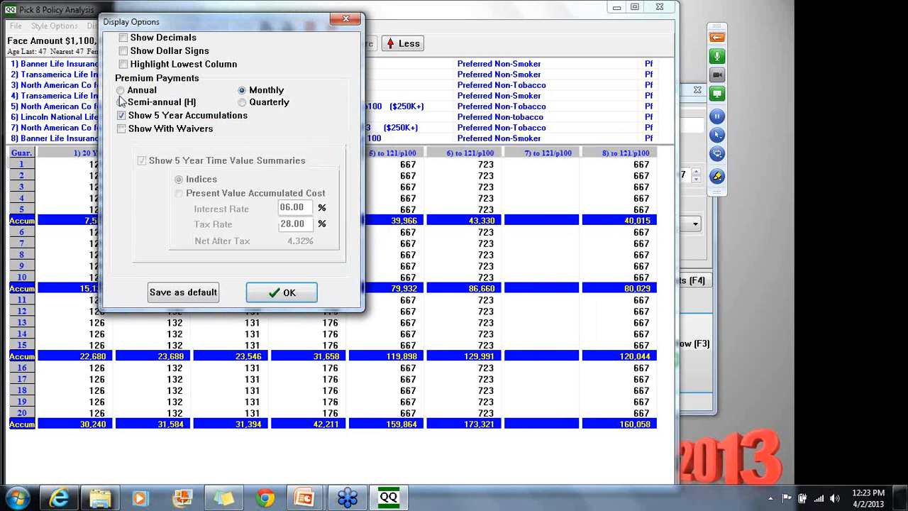
left_click(120, 90)
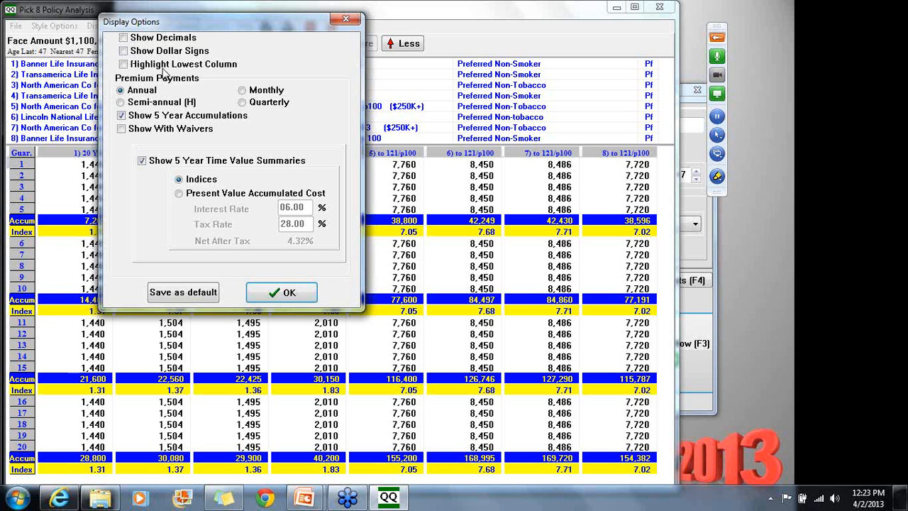
left_click(346, 19)
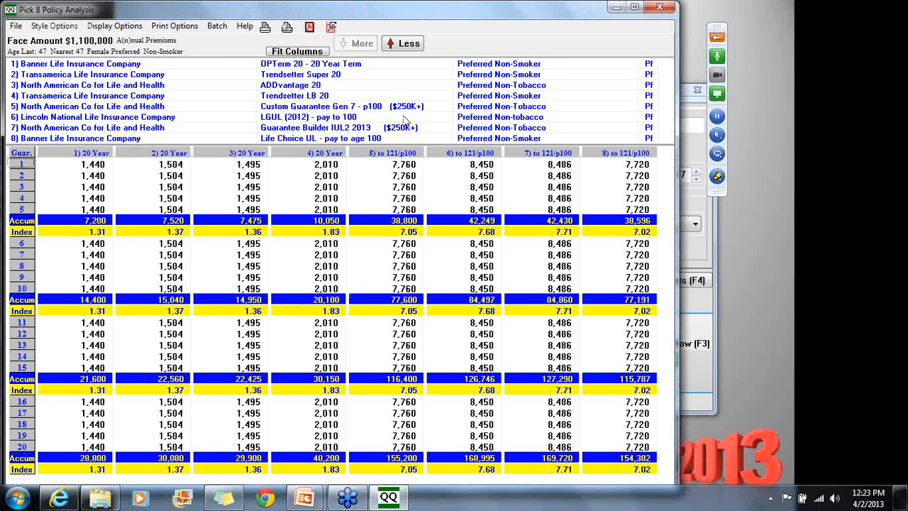
left_click(310, 27)
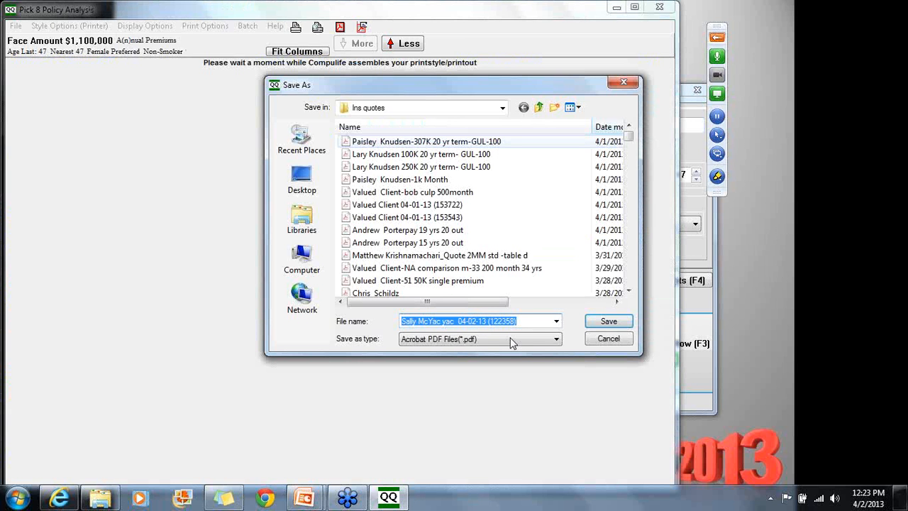
left_click(624, 84)
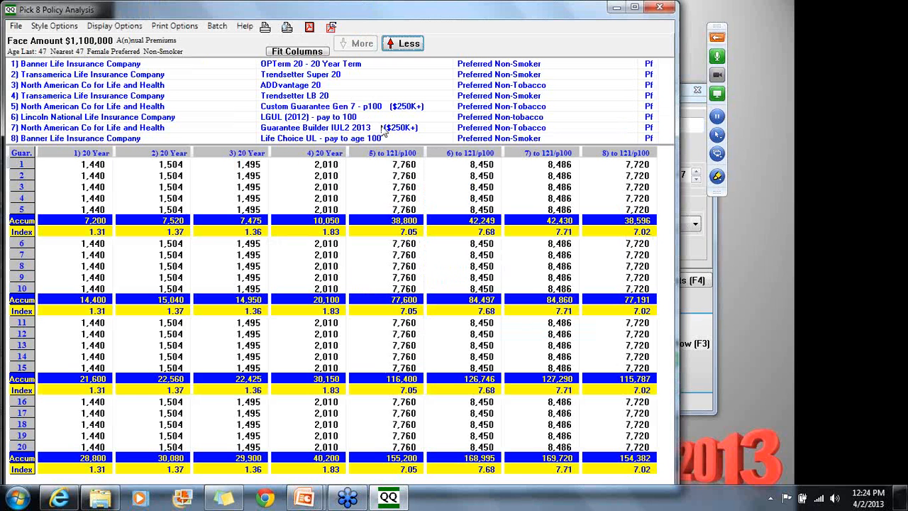
left_click(664, 8)
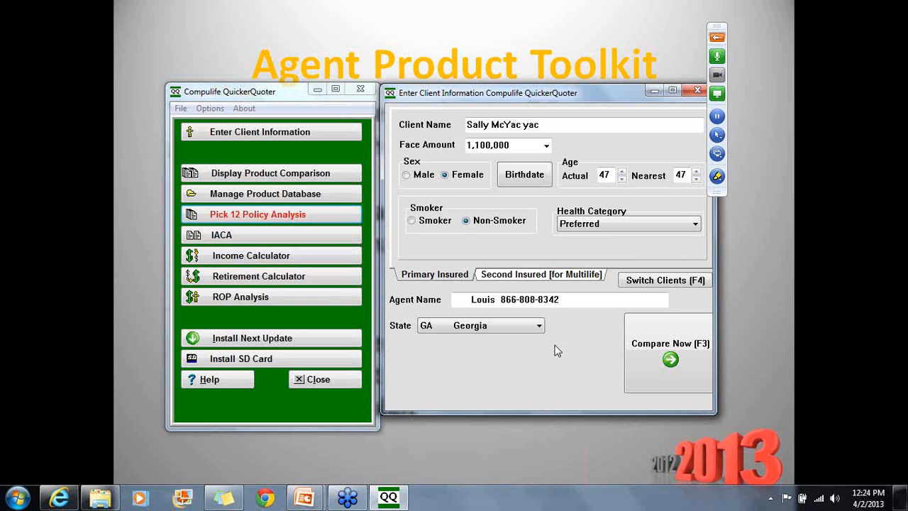
left_click(297, 220)
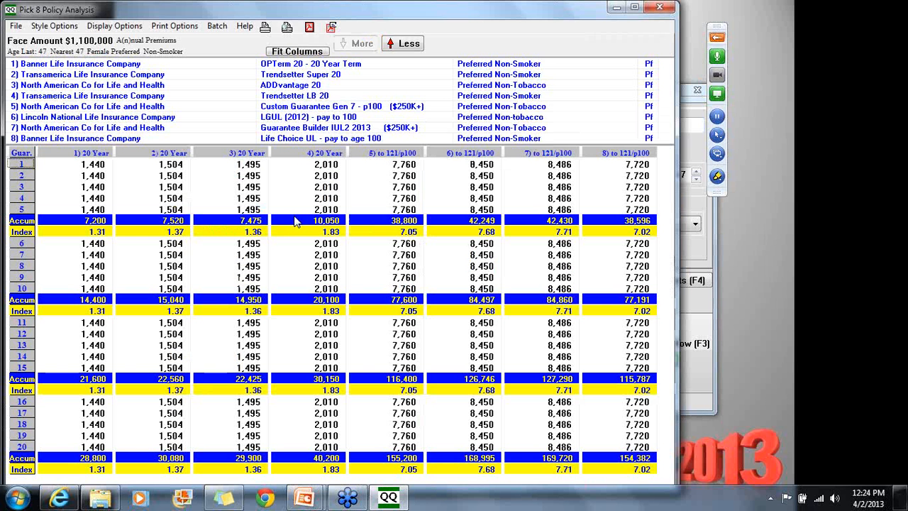
Export the Pick 8 analysis as a PDF to the Ins quotes folder, then glance at Explorer
left_click(310, 29)
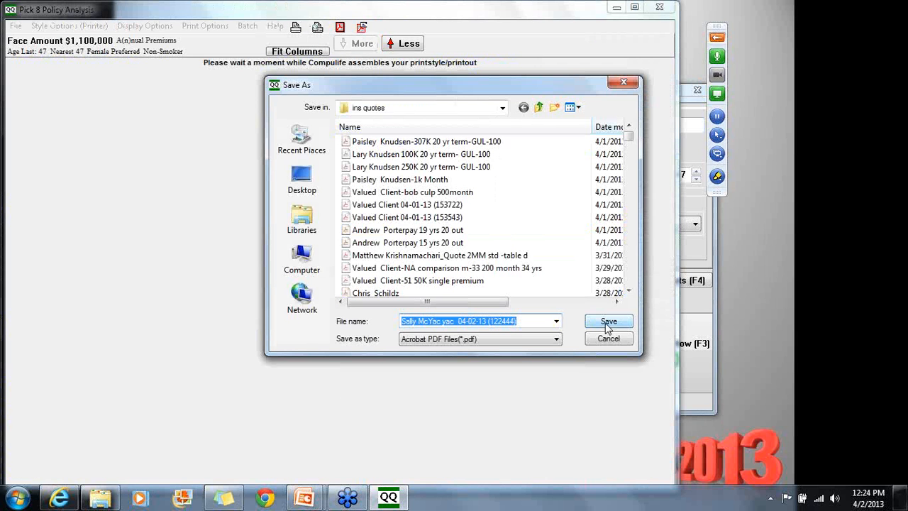
left_click(608, 325)
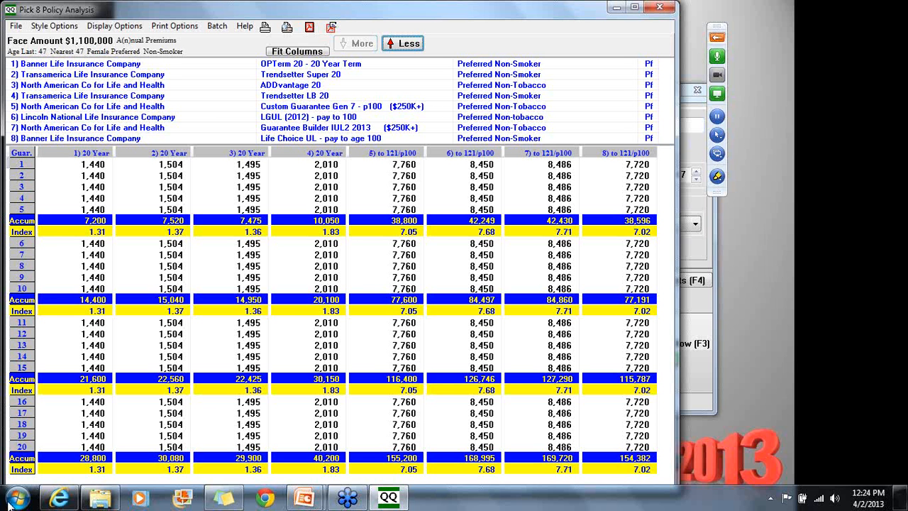
left_click(103, 498)
scroll(350, 120, "up", 10)
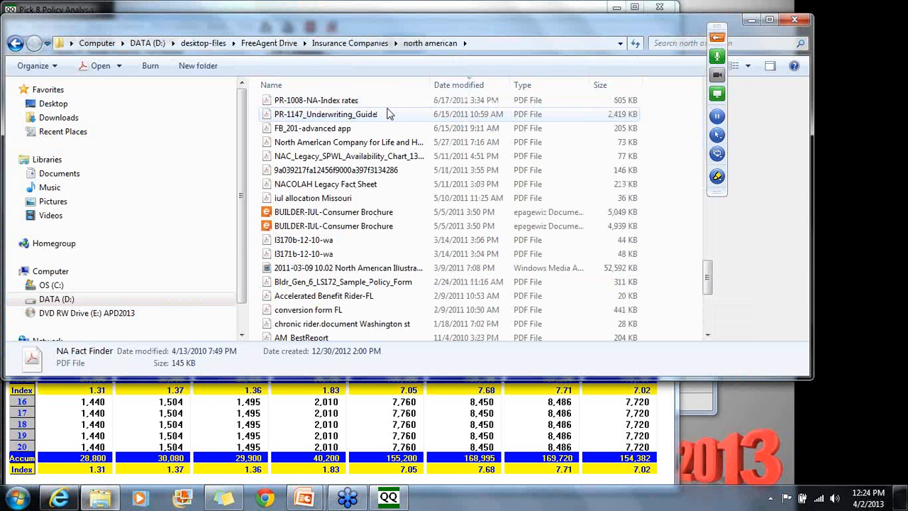
left_click(751, 20)
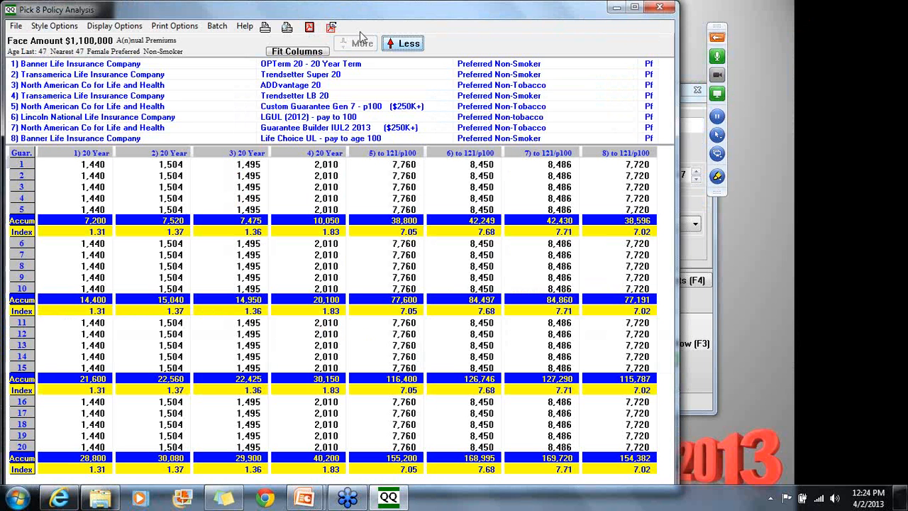
Show the two-page Pick 8 Policy Analysis print preview at 75% zoom
left_click(288, 28)
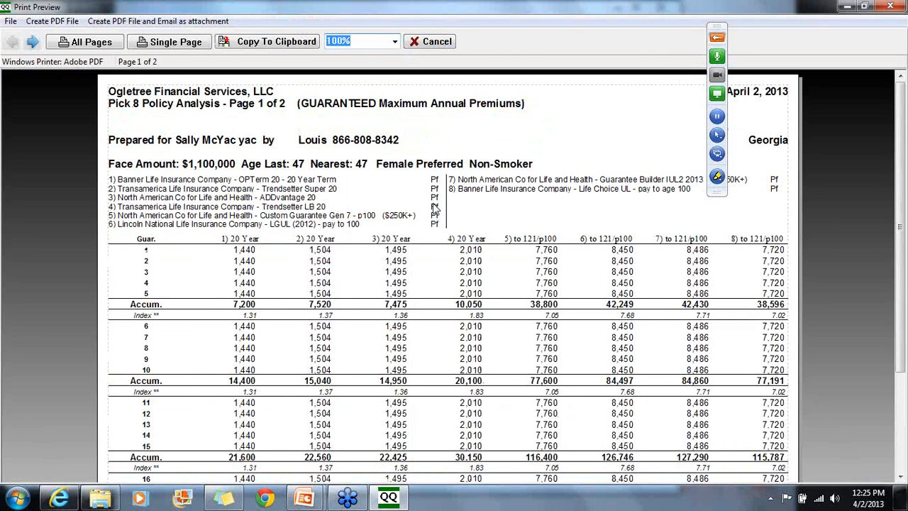
scroll(436, 207, "down", 3)
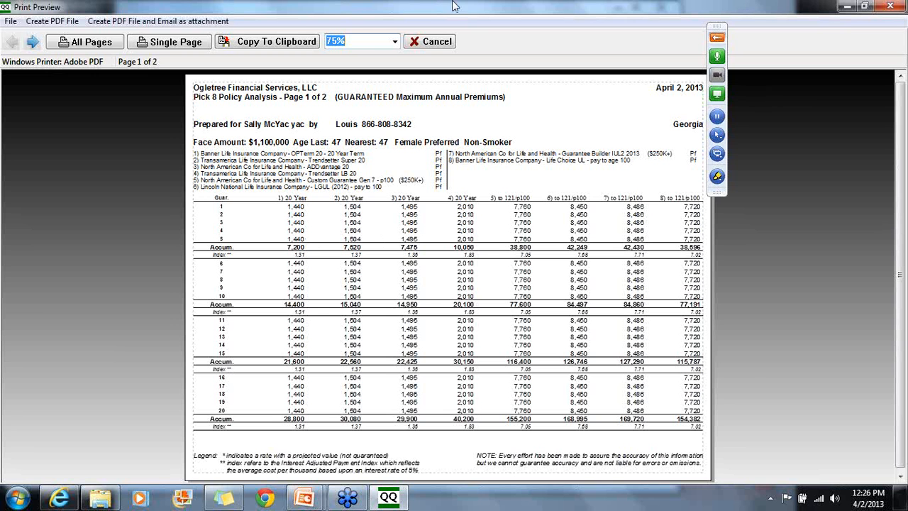
left_click(437, 43)
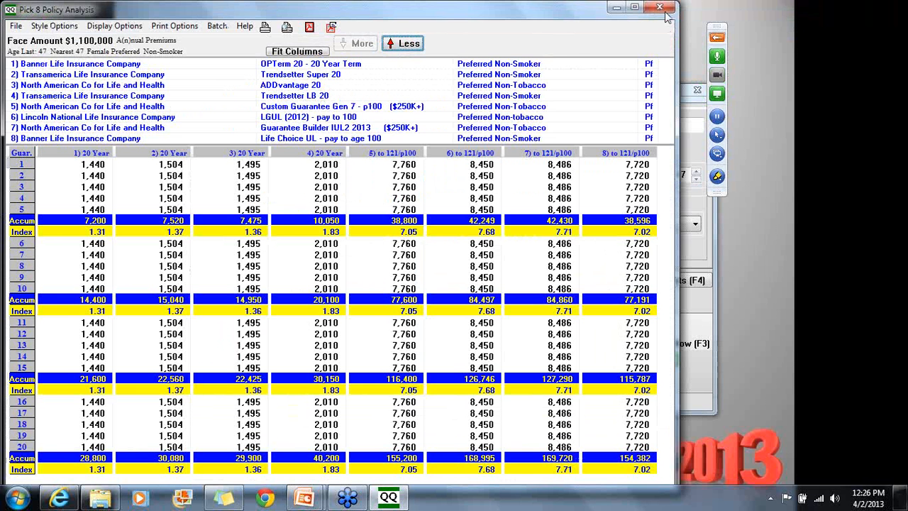
Close the Pick 8 print preview, then open and close the Retirement Calculator
left_click(662, 9)
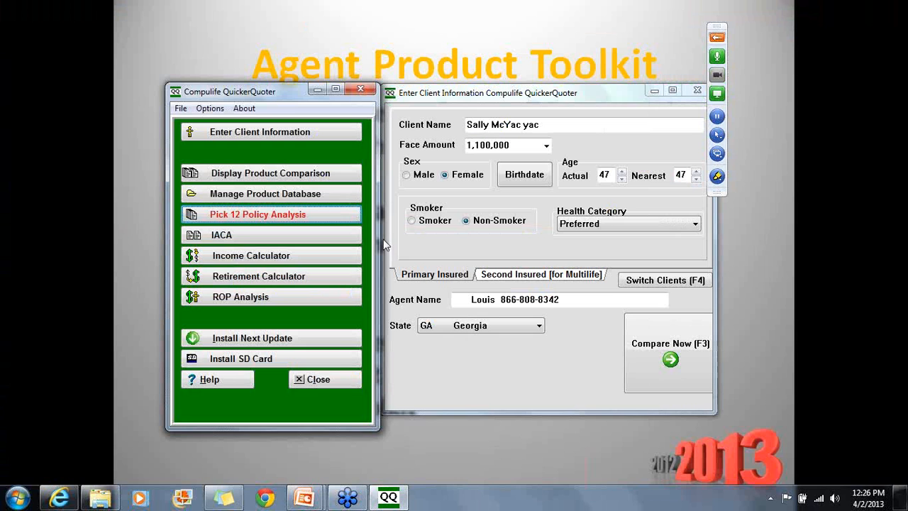
left_click(286, 254)
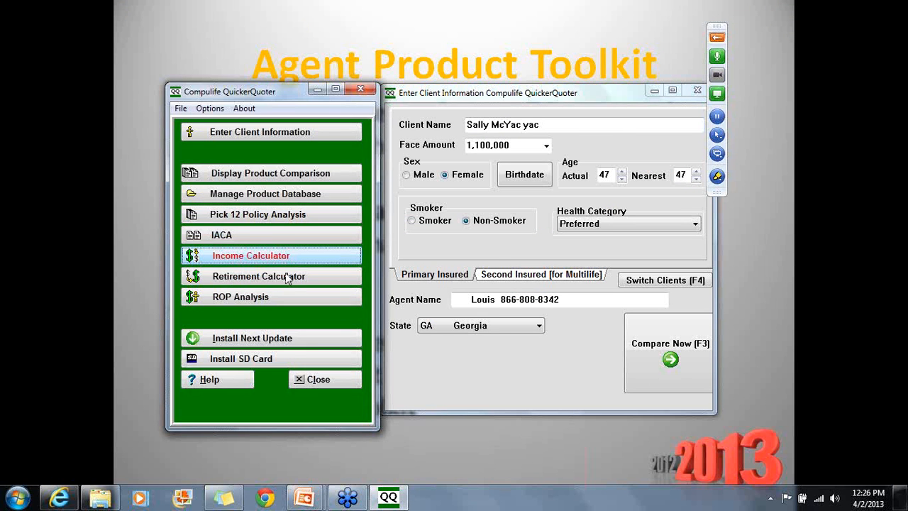
left_click(286, 277)
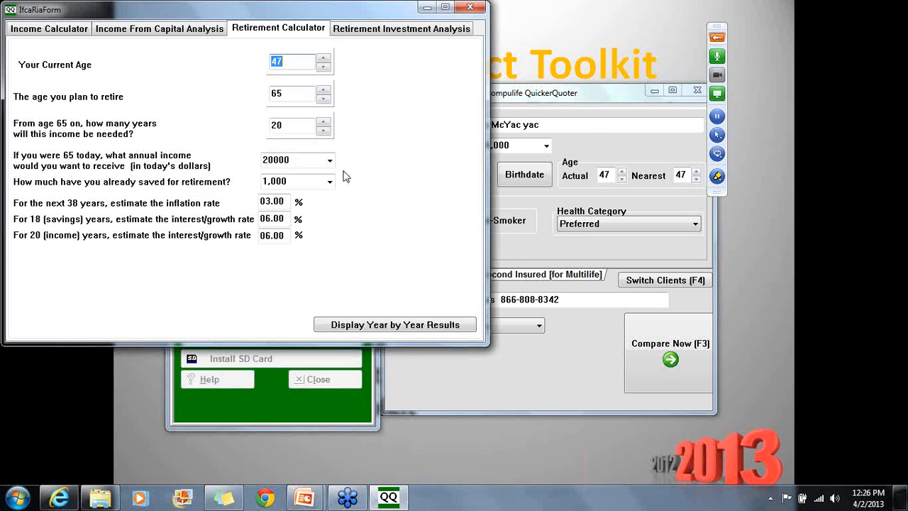
left_click(469, 6)
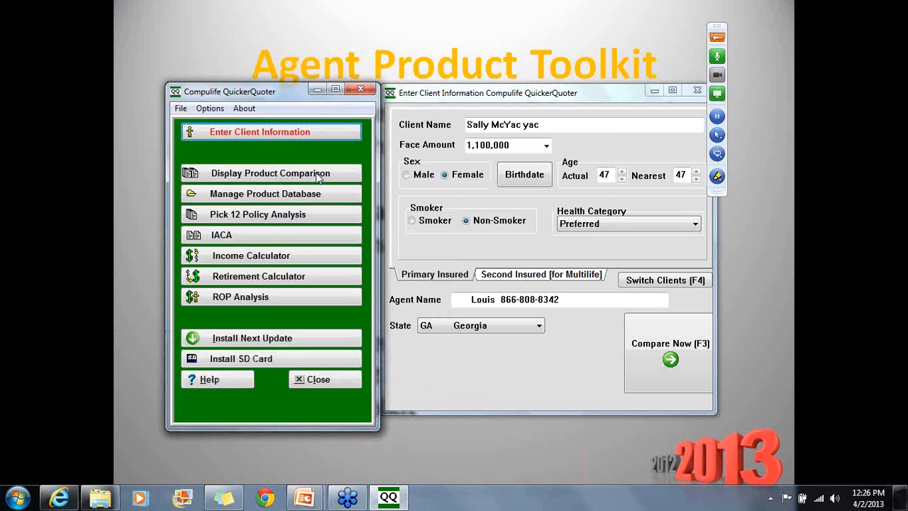
Open the client's product comparison, listing 17 pay-to-100 results led by Banner's Life Choice UL
left_click(327, 297)
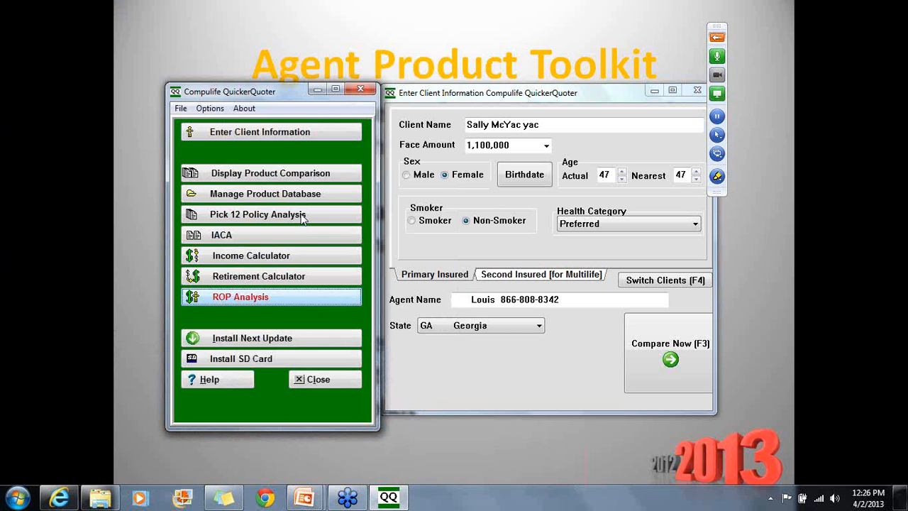
left_click(354, 175)
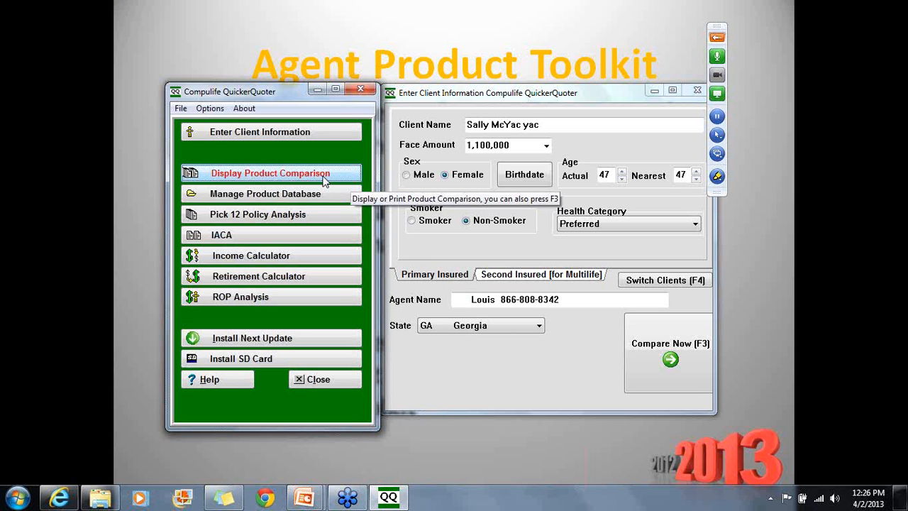
left_click(324, 181)
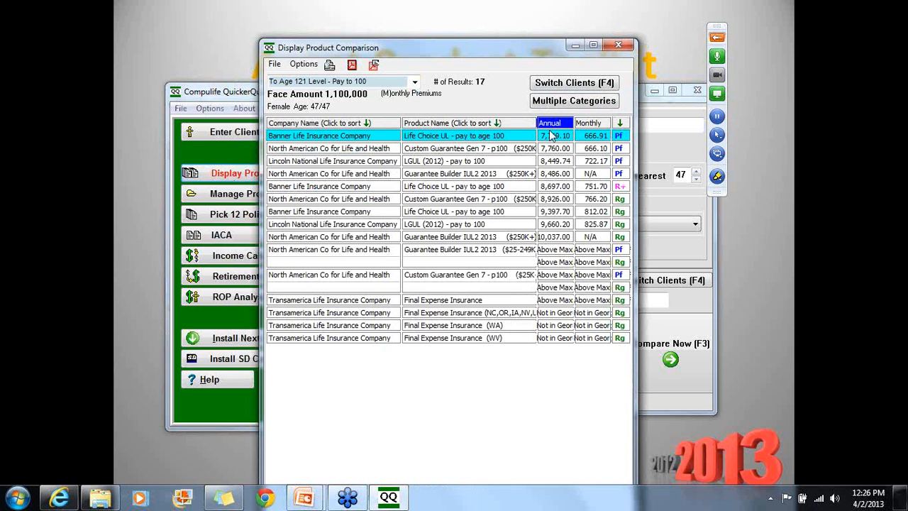
Compare quotes for 10, 30 and 20 Year Level Term Guaranteed categories
left_click(415, 83)
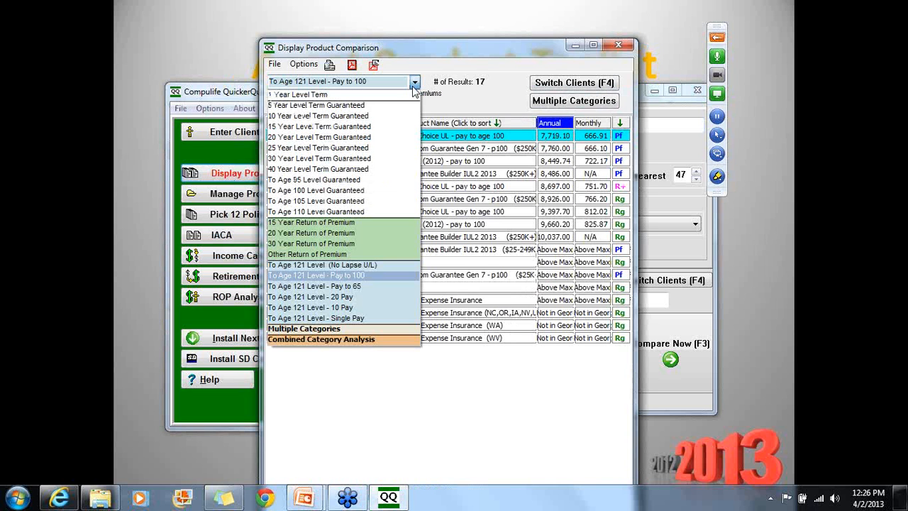
left_click(323, 117)
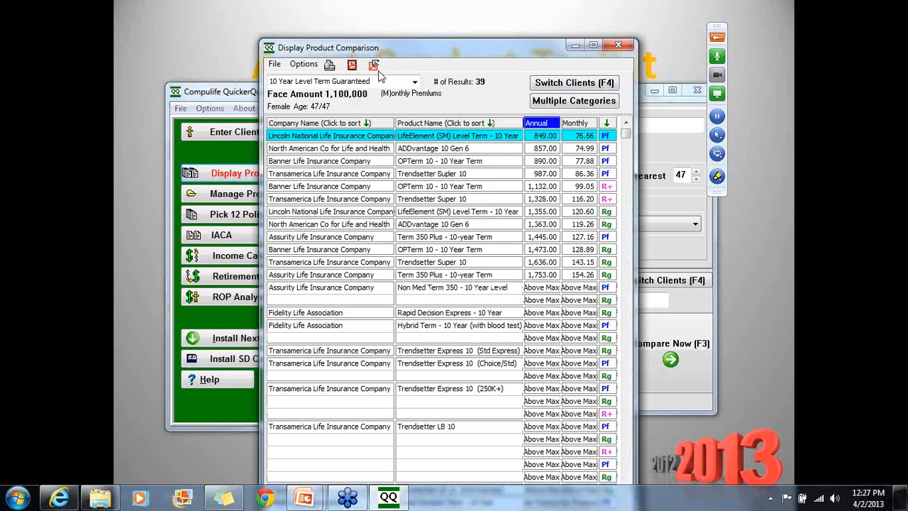
left_click(415, 82)
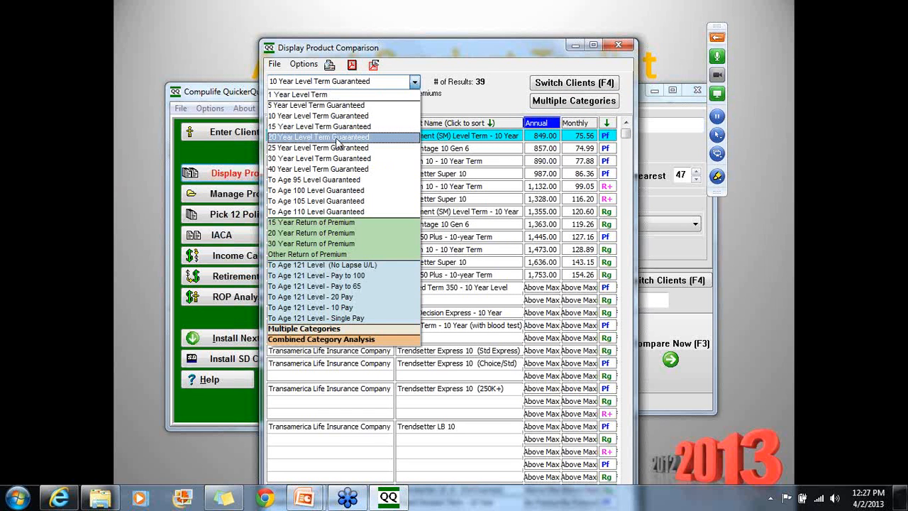
key("Down")
key("Down")
key("Down")
key("Down")
key("Down")
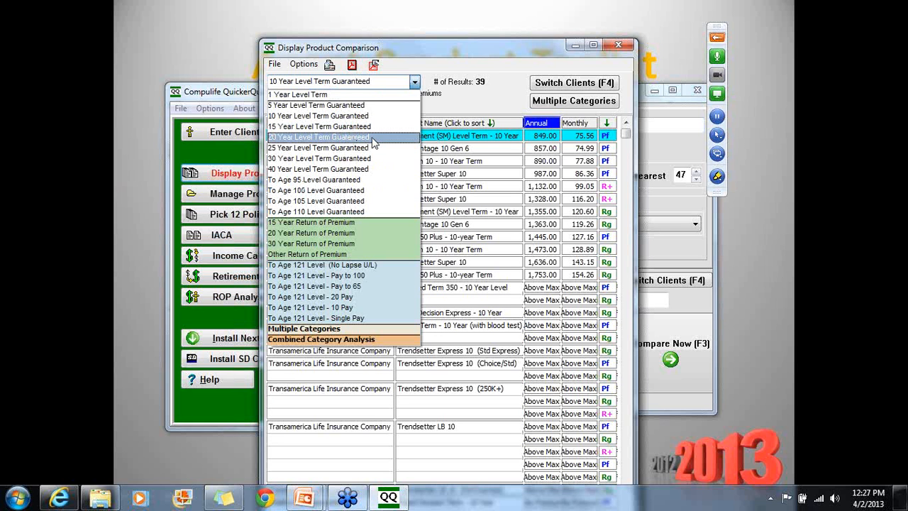
left_click(321, 158)
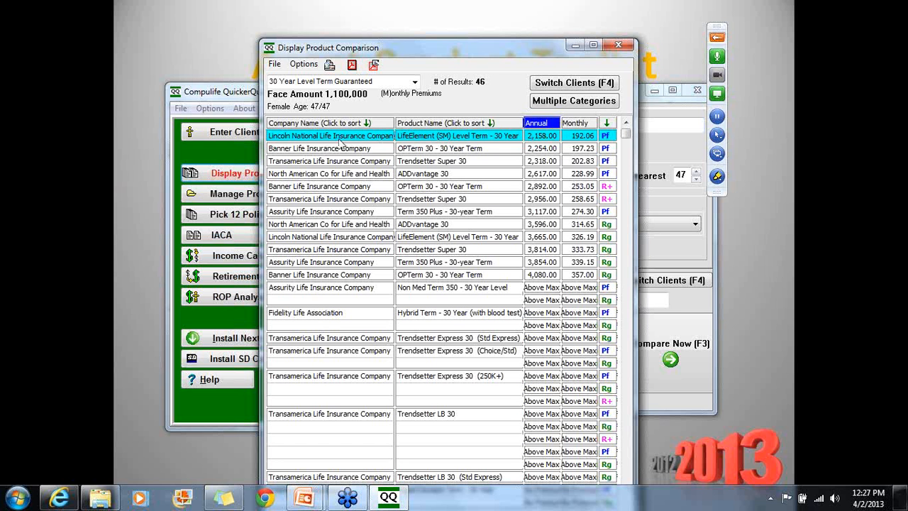
left_click(414, 81)
left_click(345, 140)
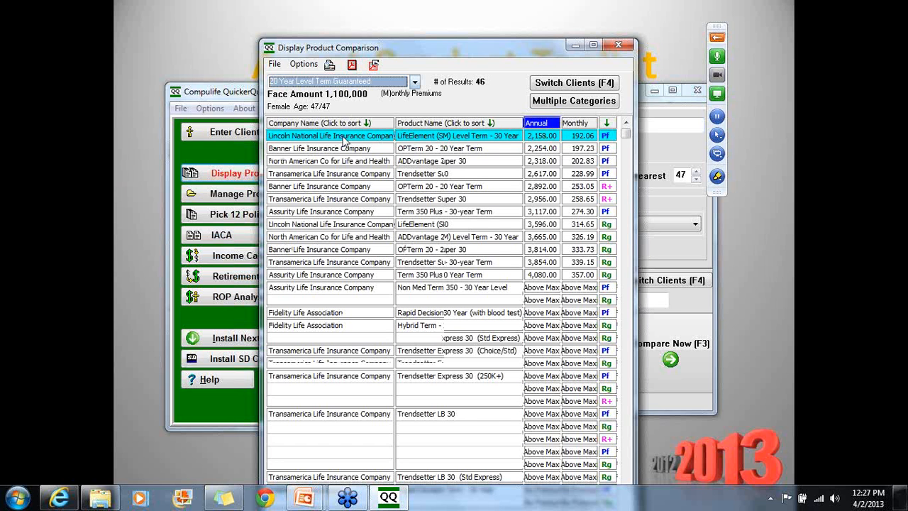
Compare 15, then 10 Year Level Term Guaranteed (39 results), and close the comparison
left_click(415, 82)
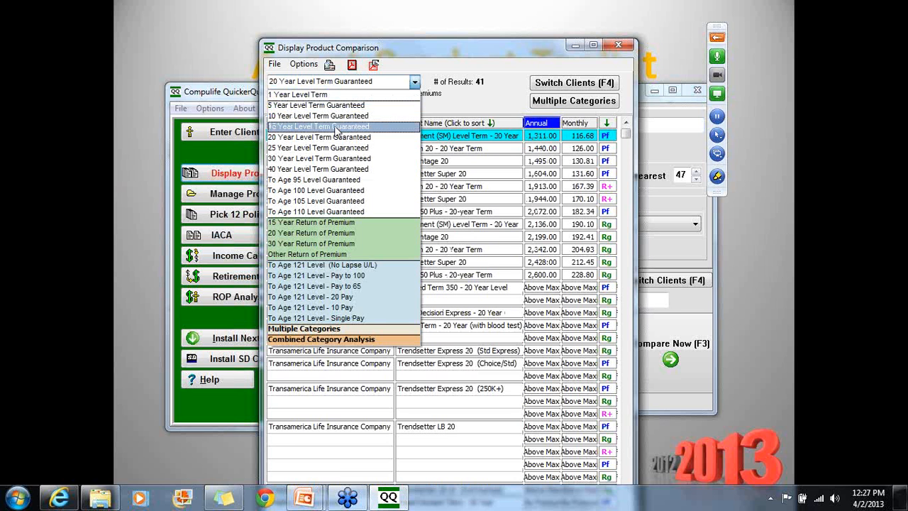
left_click(336, 127)
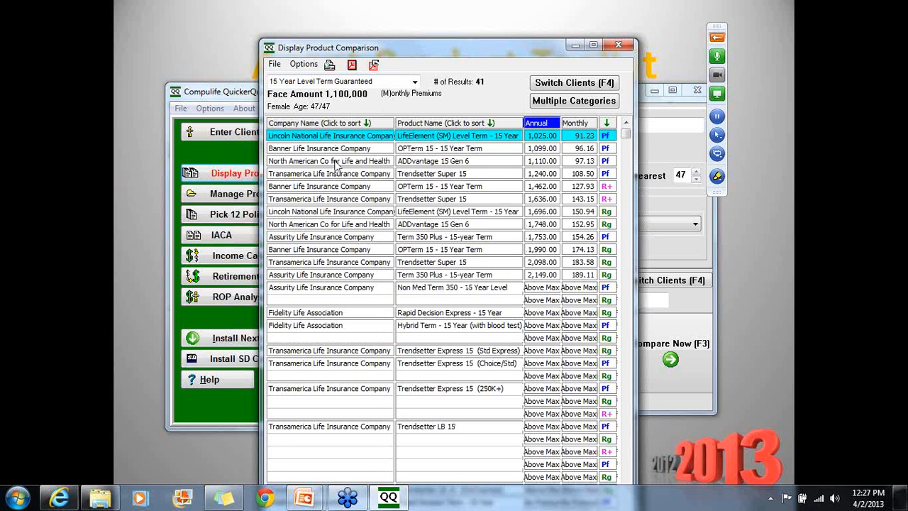
left_click(415, 82)
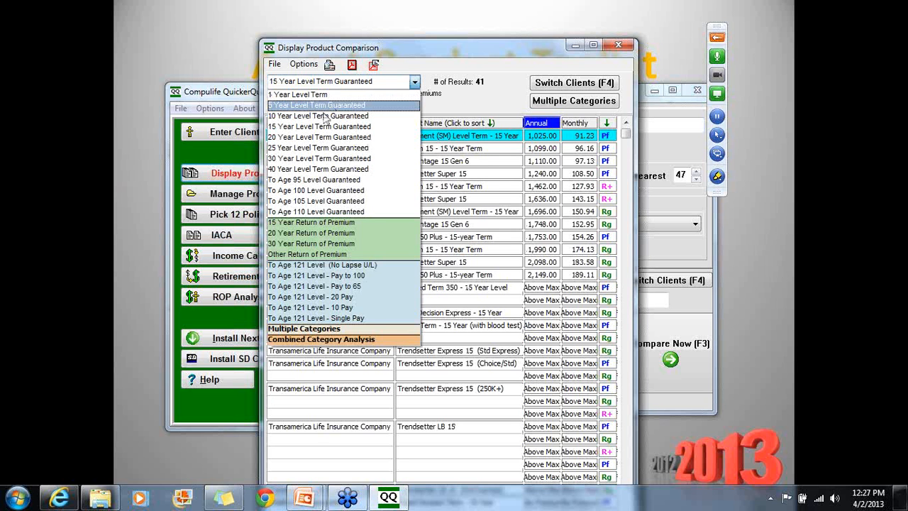
left_click(324, 115)
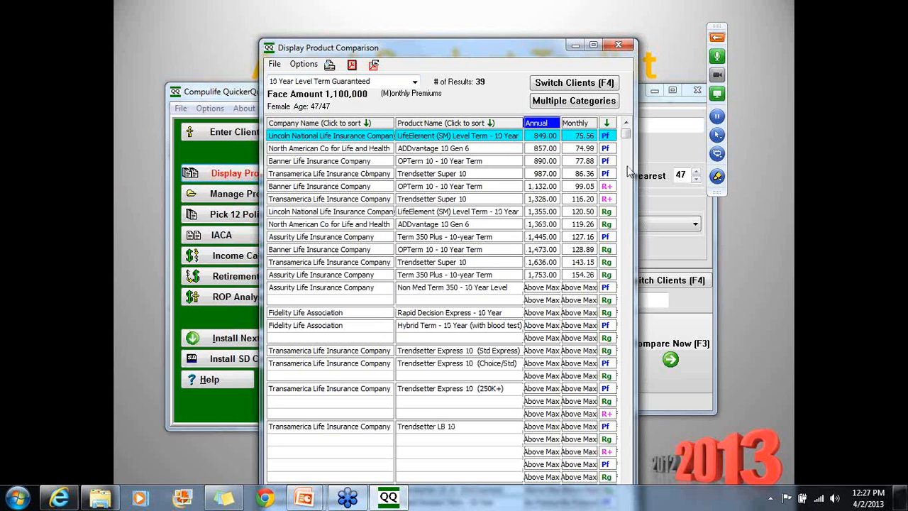
left_click(620, 46)
Rate the client Preferred Plus and show 30 Year Level Term Guaranteed comparison (59 results)
left_click(695, 225)
left_click(632, 239)
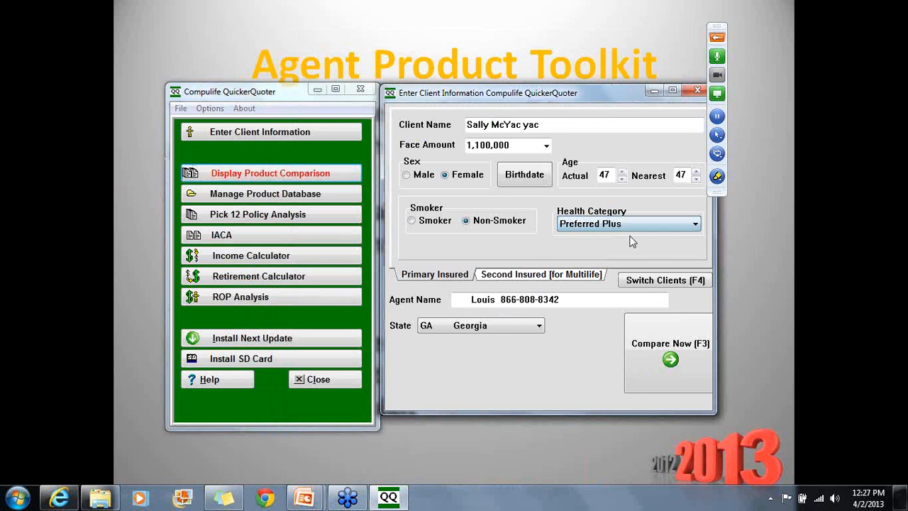
left_click(259, 176)
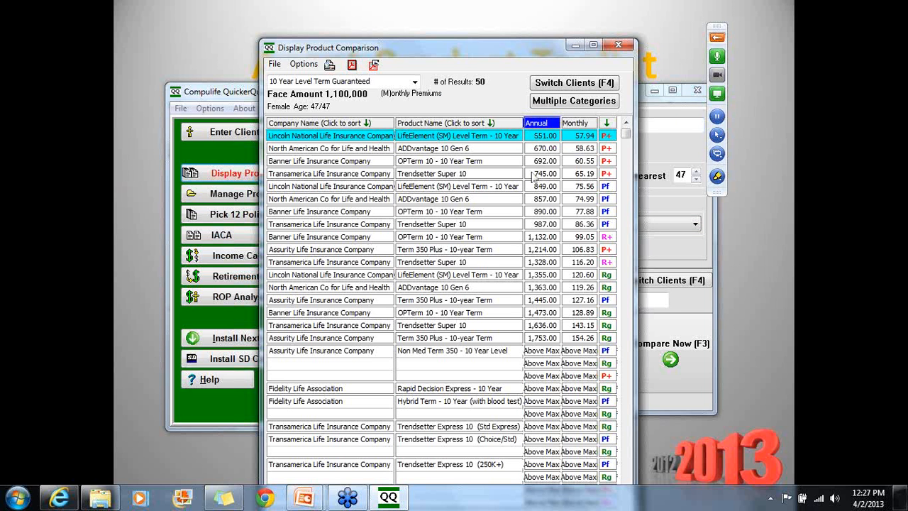
left_click(415, 82)
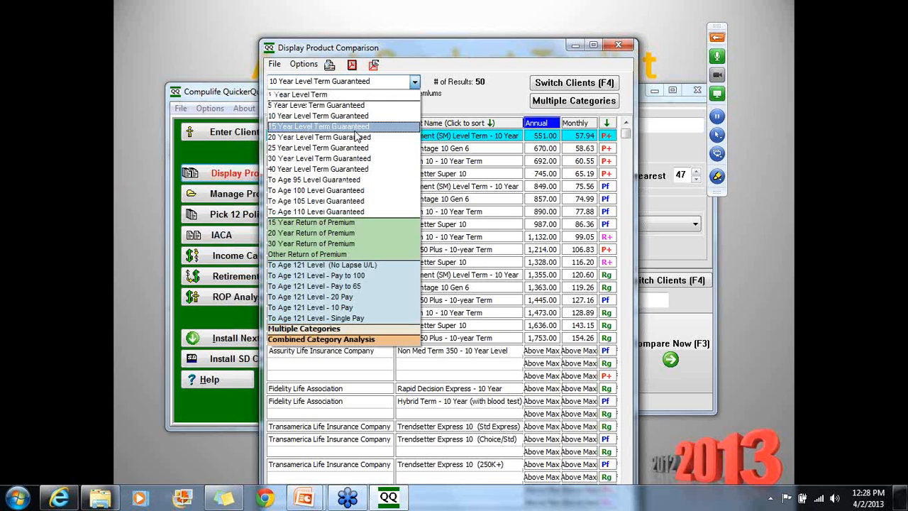
left_click(349, 158)
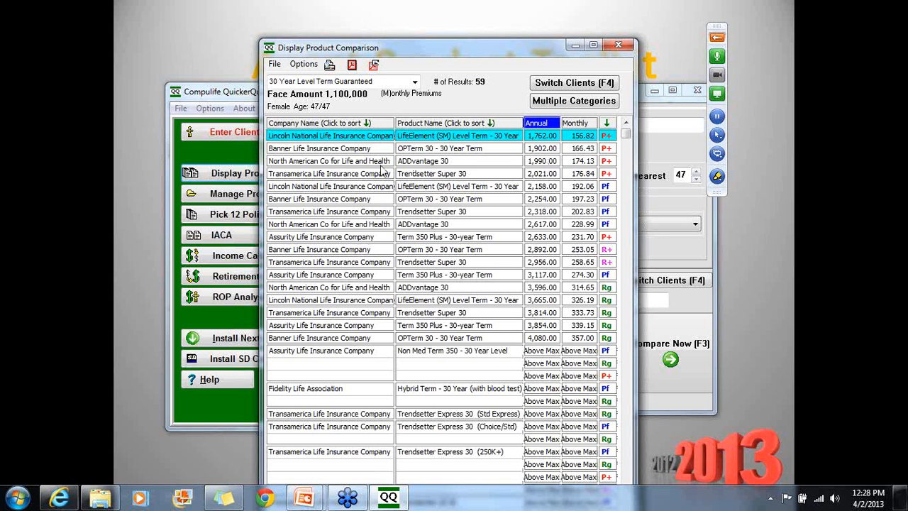
Close the product comparison and bring the Agent Product Toolkit slide back to full screen
left_click(623, 47)
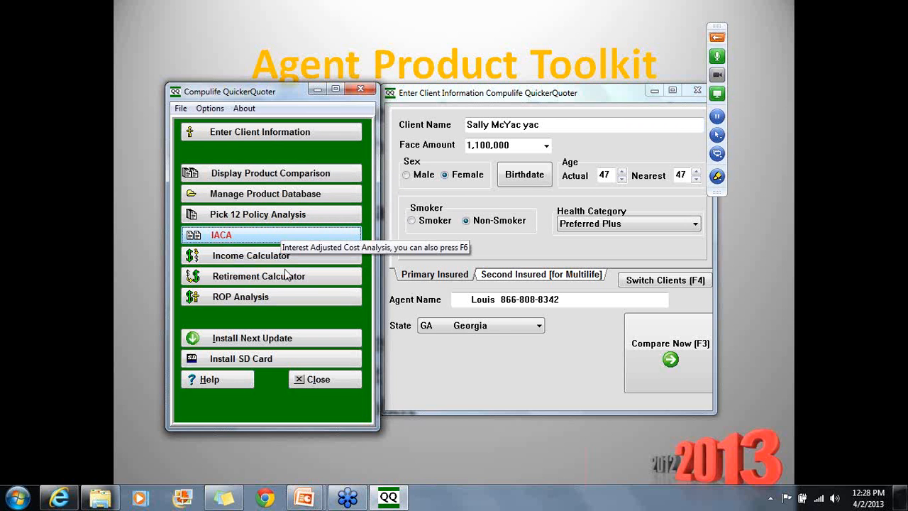
left_click(602, 431)
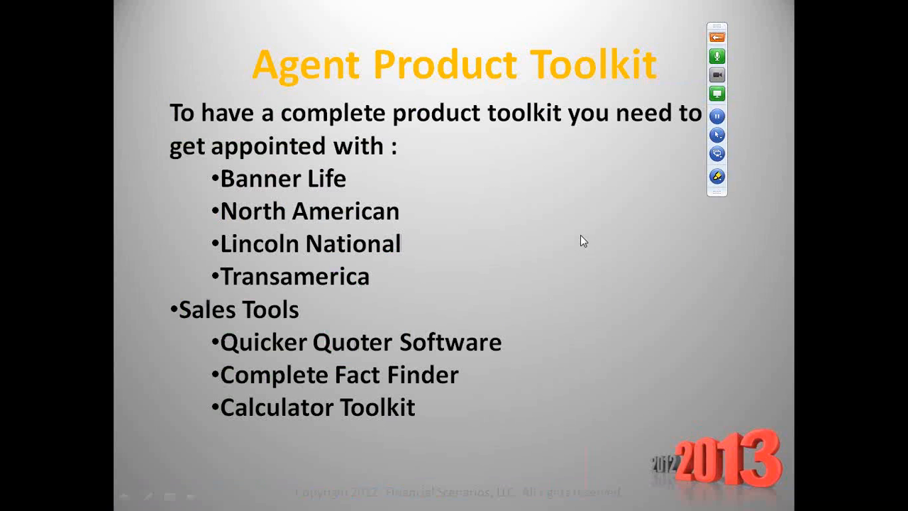